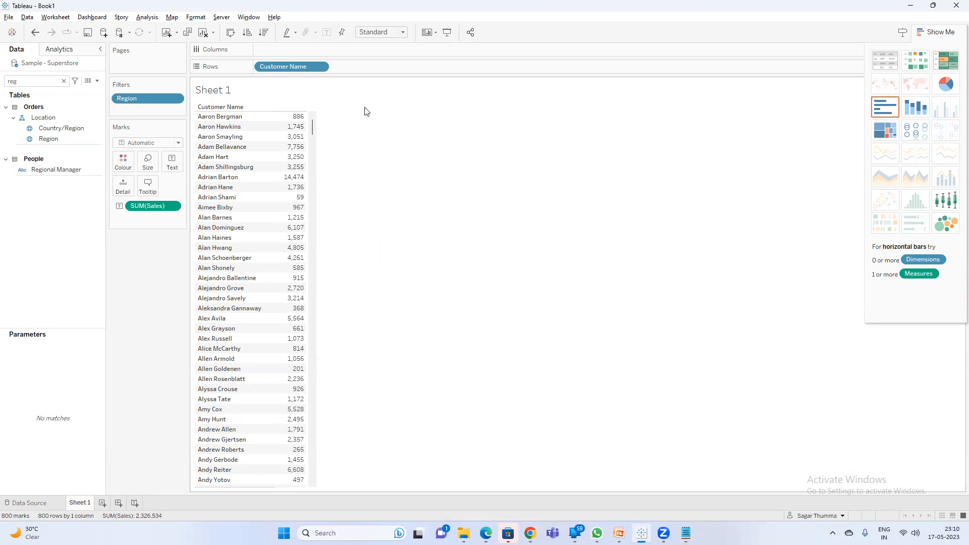
Open the Sheet 1 title for editing.
double_click(227, 91)
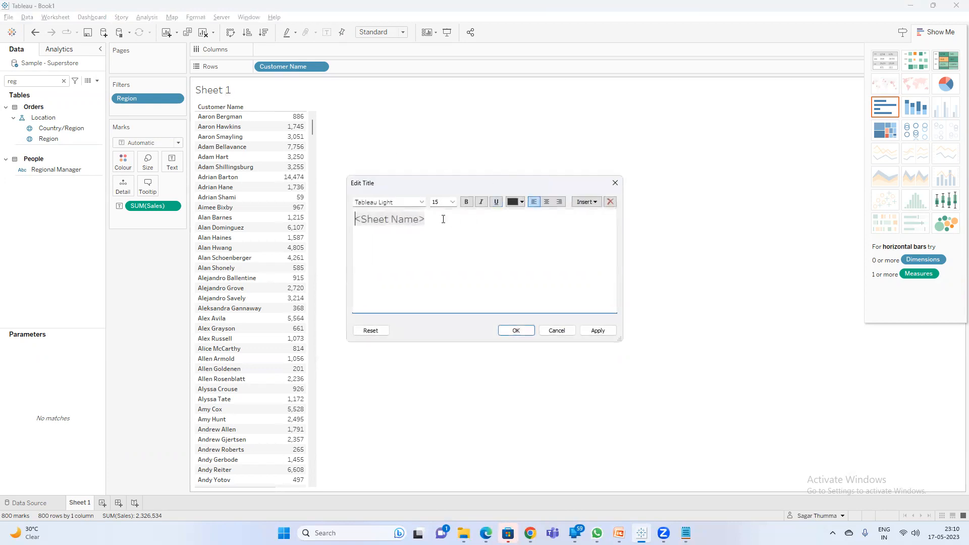
Add a second title line 'User logged in -' followed by the inserted Full Name field.
text(-)
key(BackSpace)
key(BackSpace)
text(User logged i)
click(585, 202)
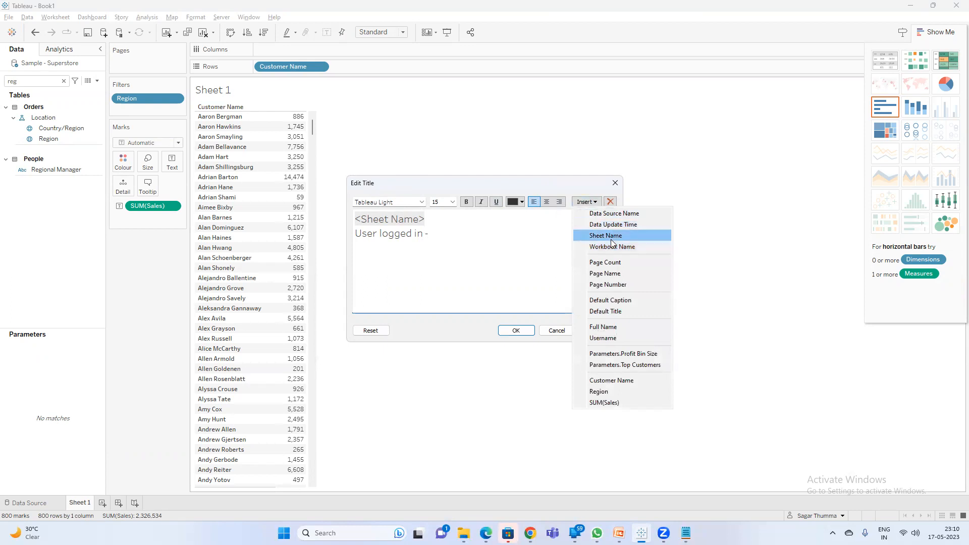
click(618, 327)
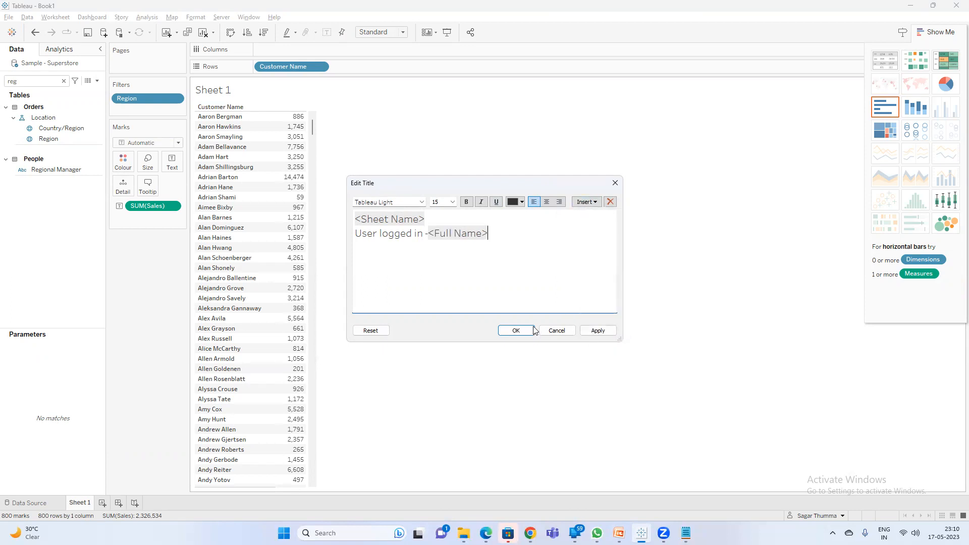
click(528, 331)
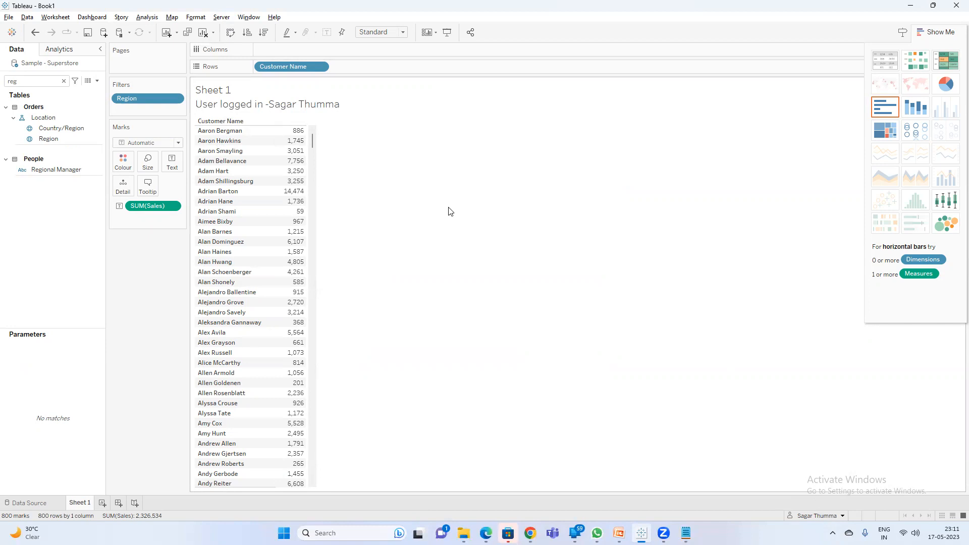
Create calculated field Calculation1 with the formula USERNAME() and save it.
click(97, 81)
click(86, 91)
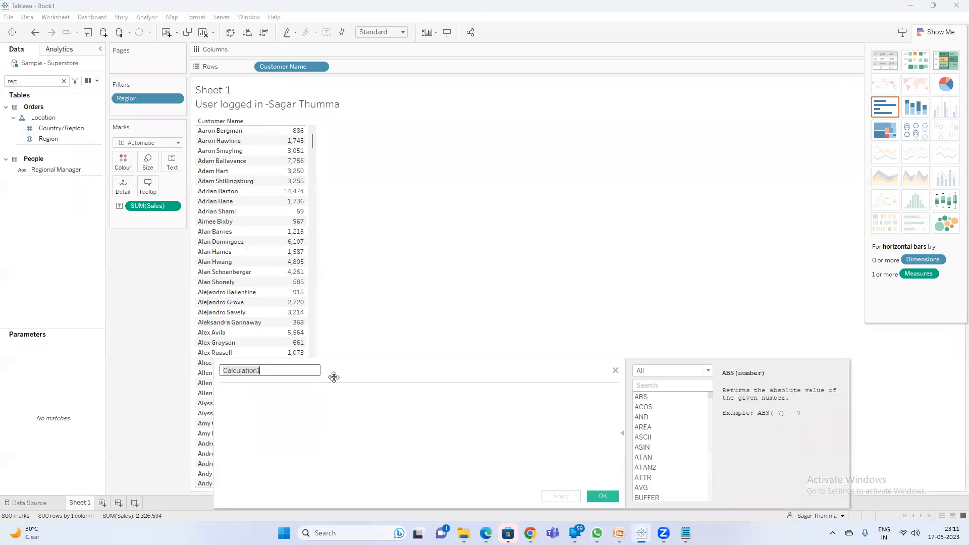
click(307, 403)
text(user)
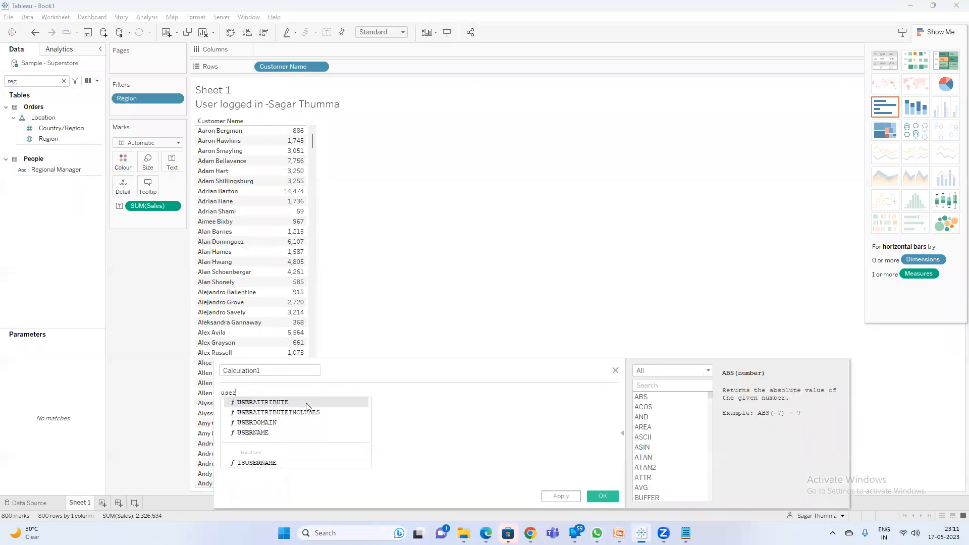
key(Escape)
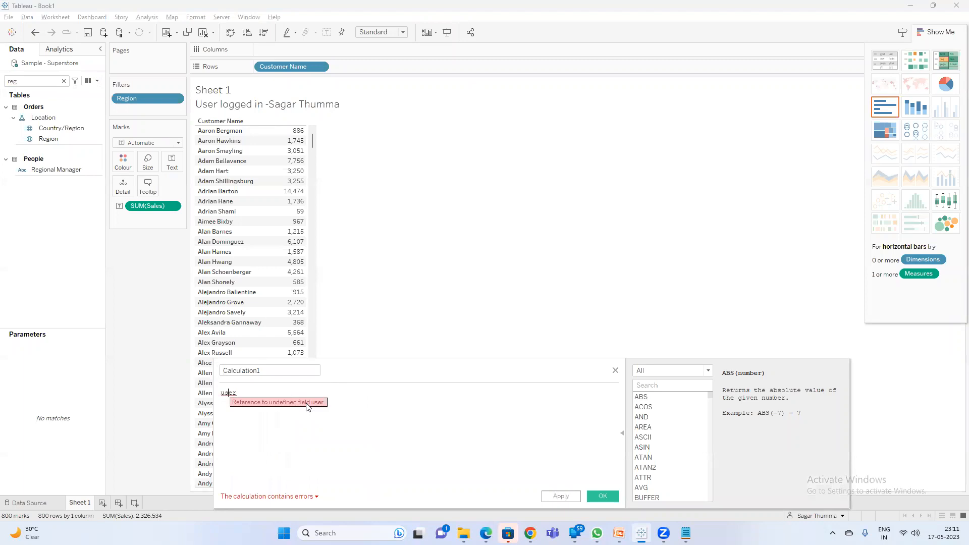
click(307, 402)
text(name)
key(Return)
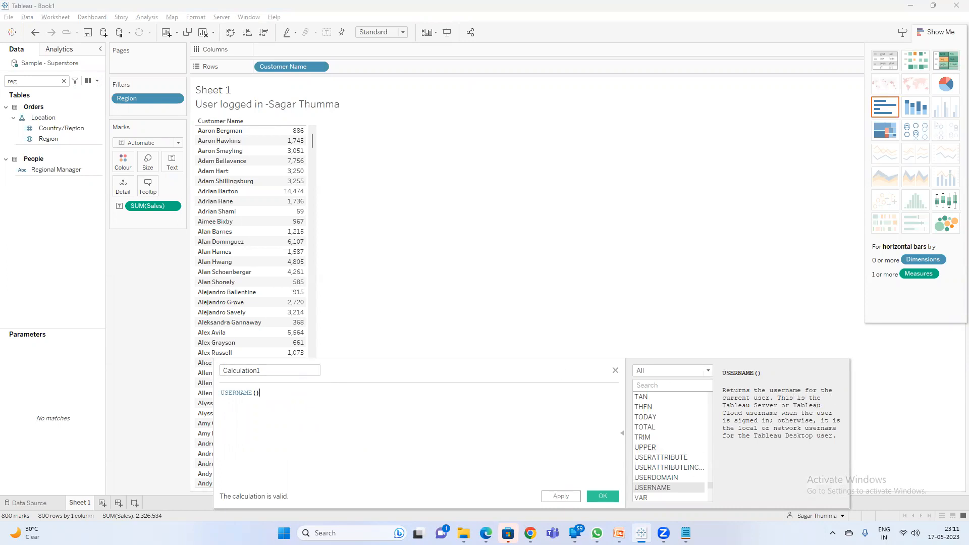
click(600, 497)
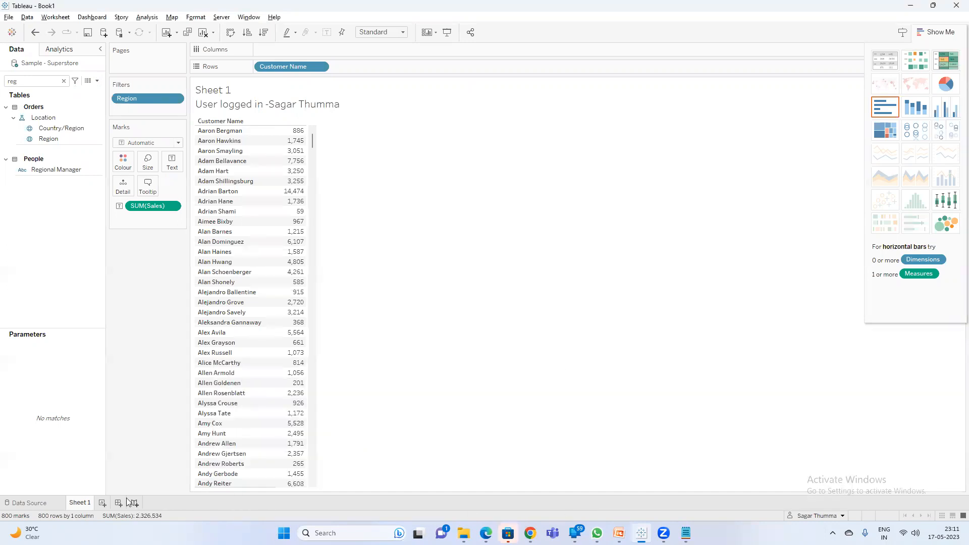
click(102, 502)
Put Calculation1 on Rows of Sheet 2 and widen its column to show the full username.
double_click(26, 84)
text(ca)
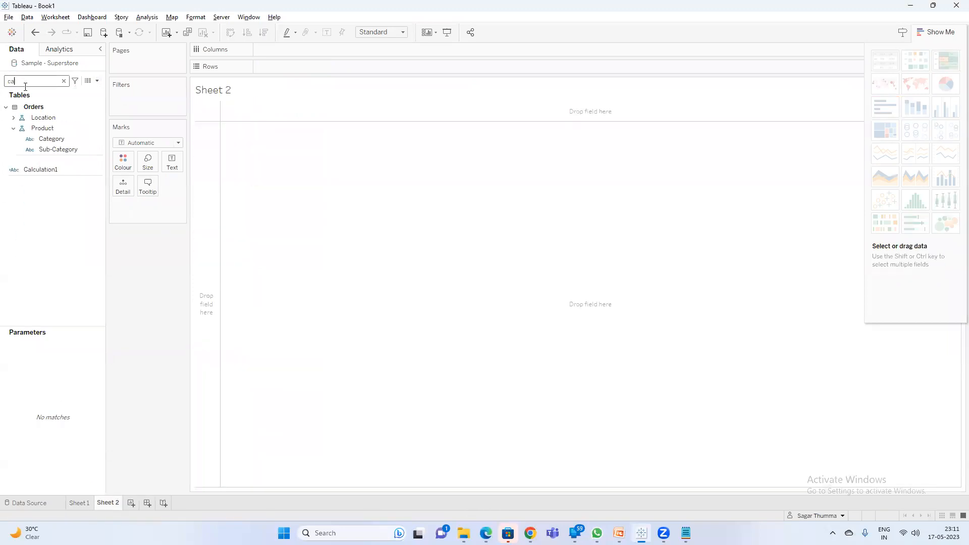
double_click(58, 167)
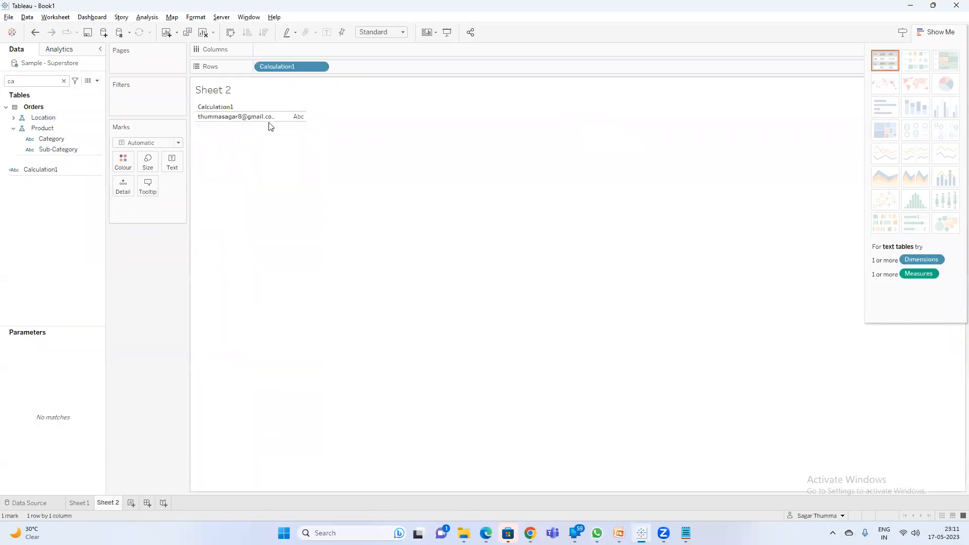
click(274, 119)
drag(275, 116, 363, 117)
click(61, 172)
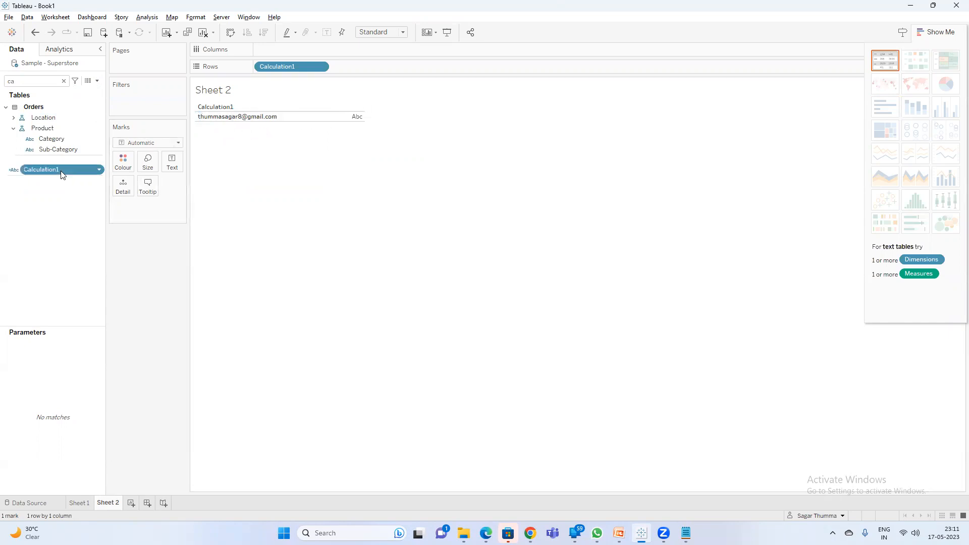
Replace Calculation1's USERNAME() formula with FULLNAME(), apply it and close the editor.
right_click(62, 174)
click(122, 228)
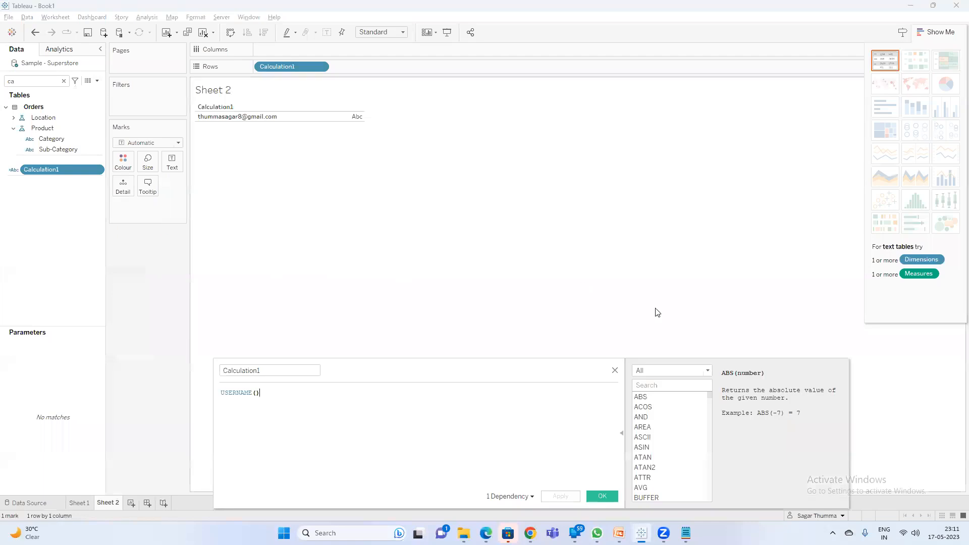
click(681, 370)
click(663, 440)
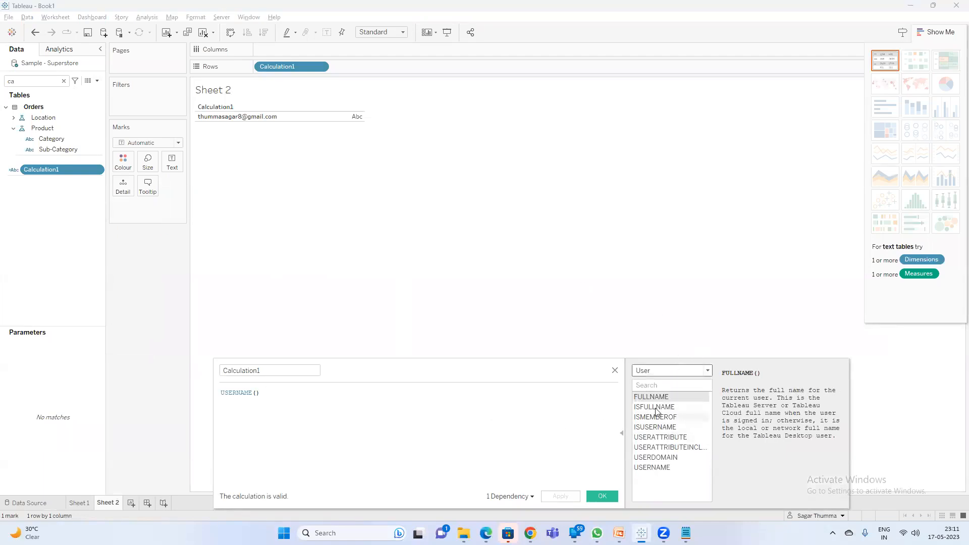
drag(286, 398, 0, 368)
text(fu)
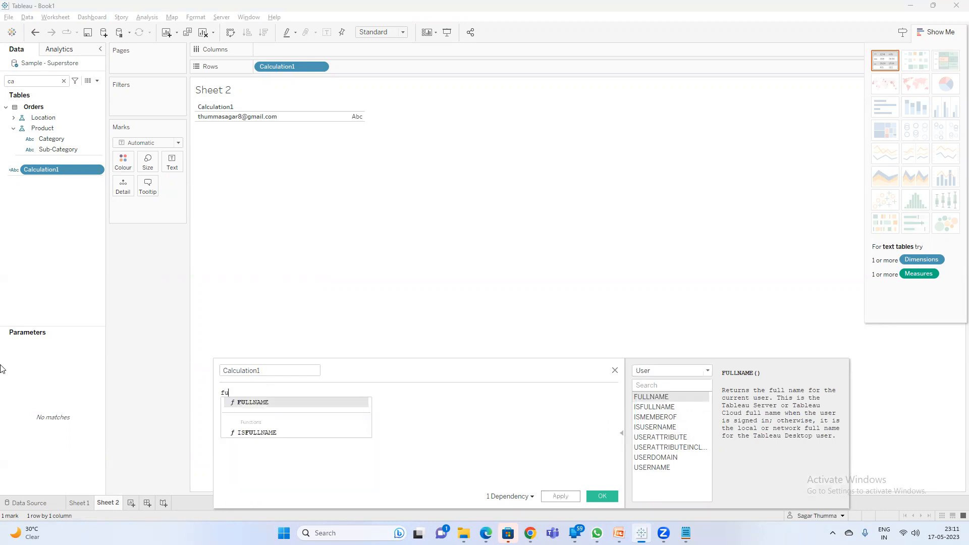
text(l)
key(Return)
click(562, 497)
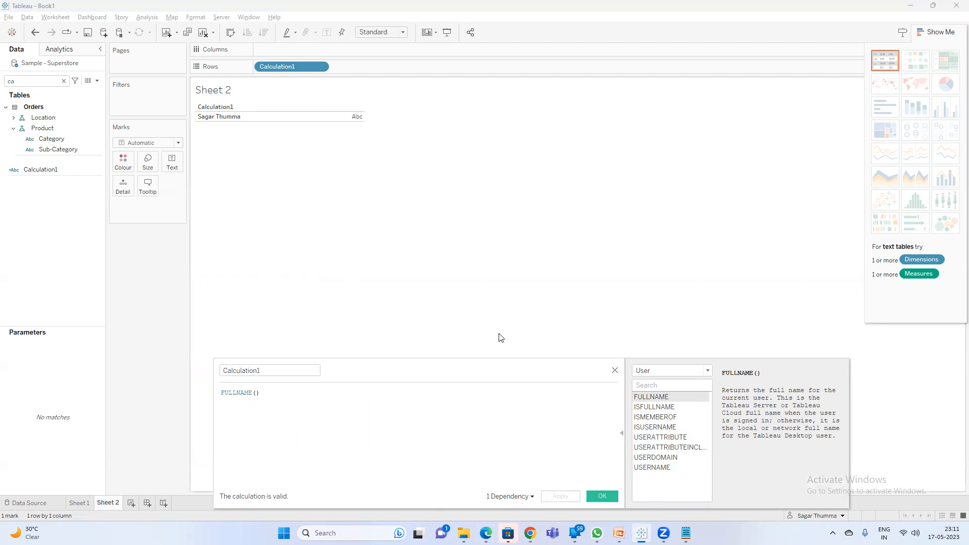
click(603, 497)
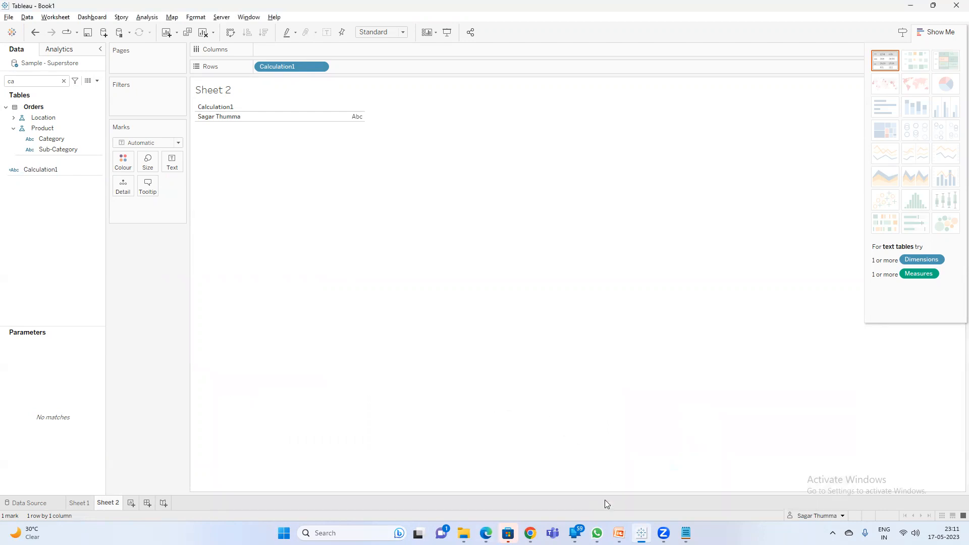
Back on Sheet 1, start a new calculated field beginning with IF USERNAME().
click(79, 503)
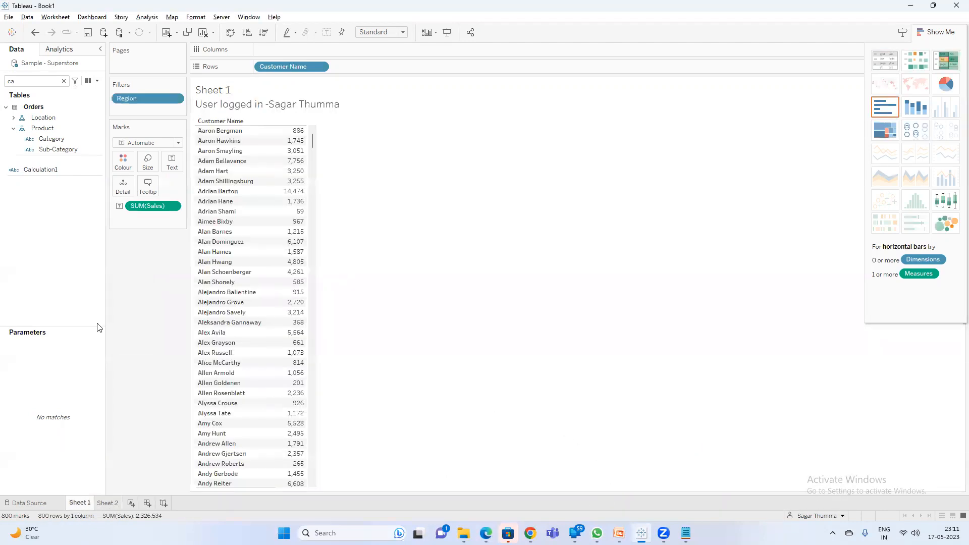
click(97, 81)
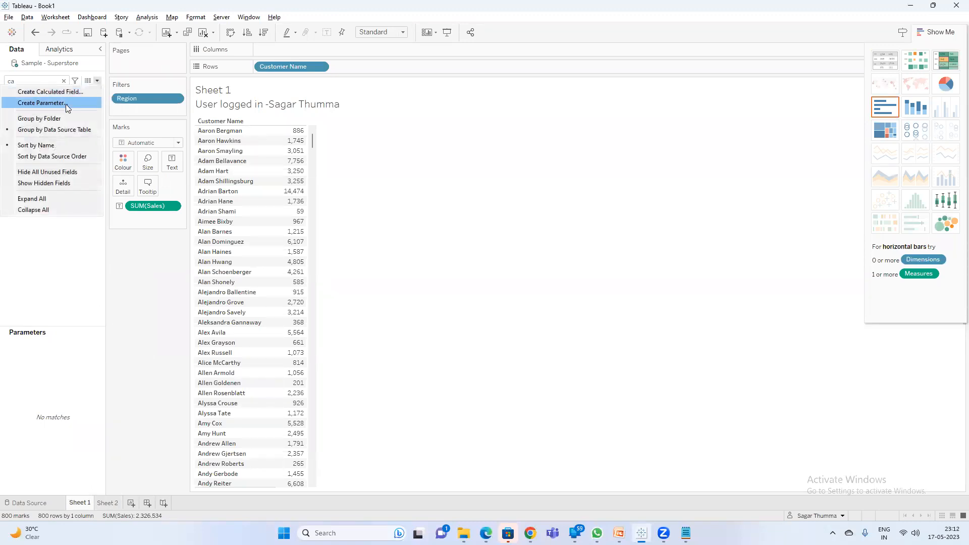
click(67, 91)
click(374, 415)
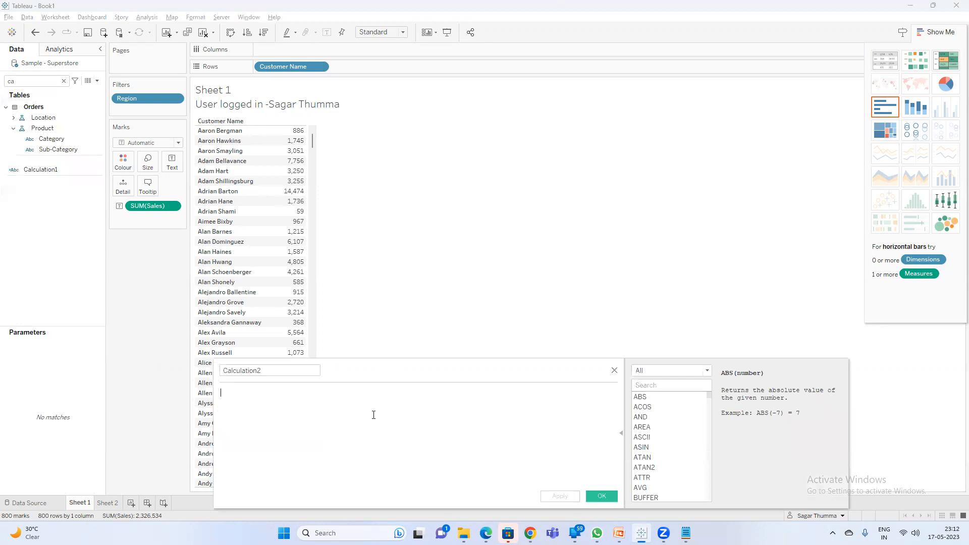
text(if usernam)
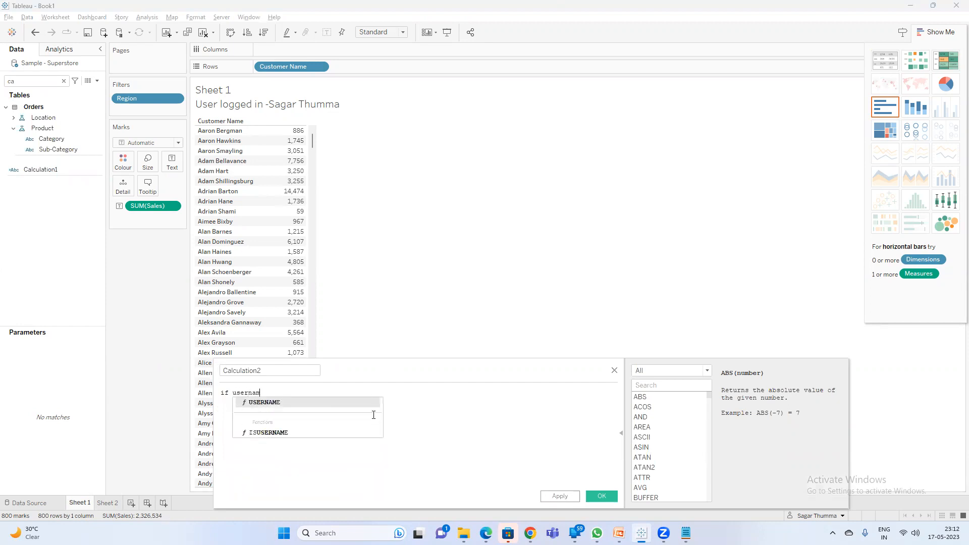
key(Return)
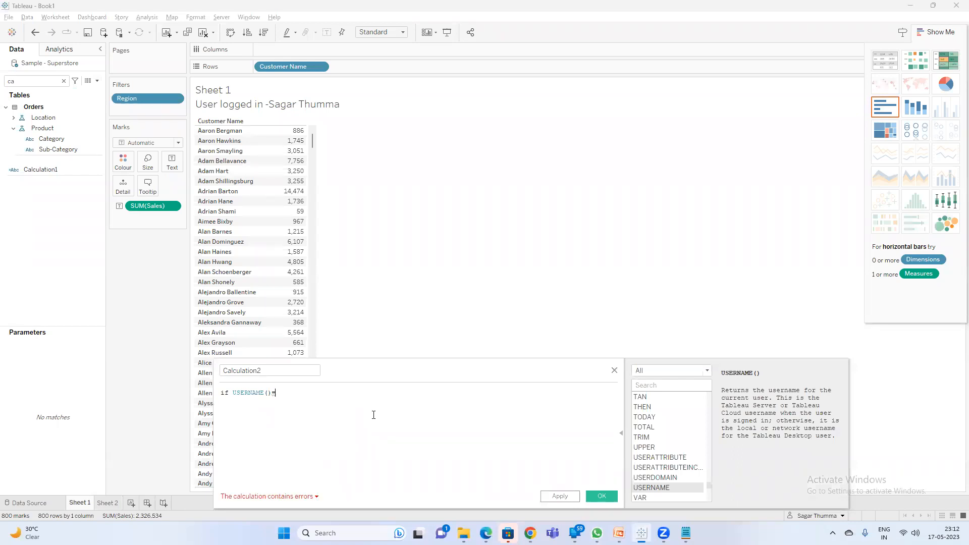
Add the first user's quoted e-mail address as the username to match.
double_click(249, 393)
click(303, 394)
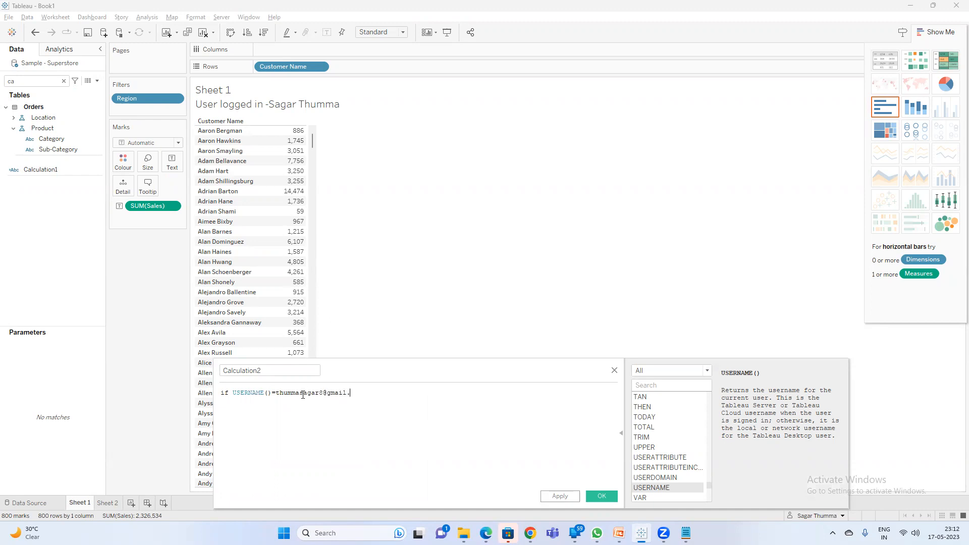
click(277, 393)
text(')
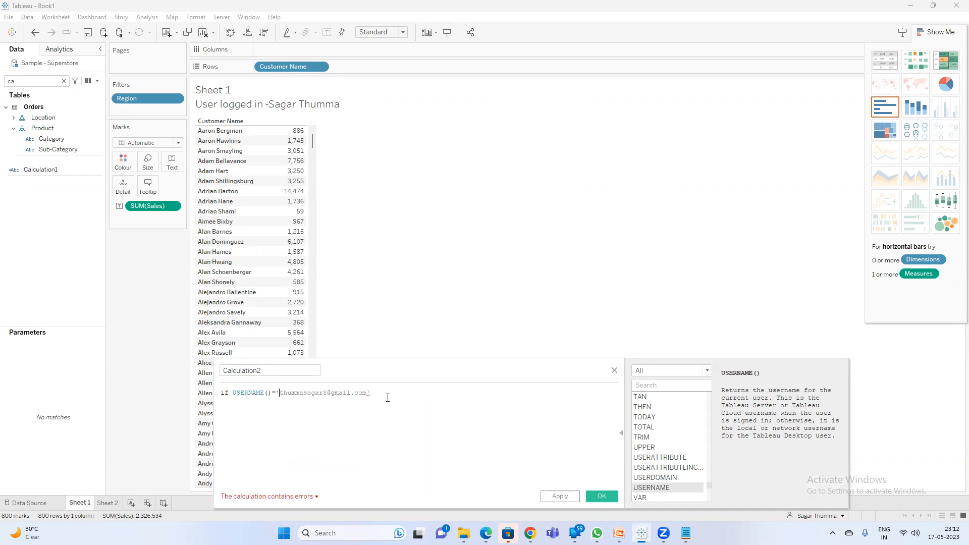
Finish the formula with THEN [Region]='East' END and apply it.
click(390, 393)
text(the)
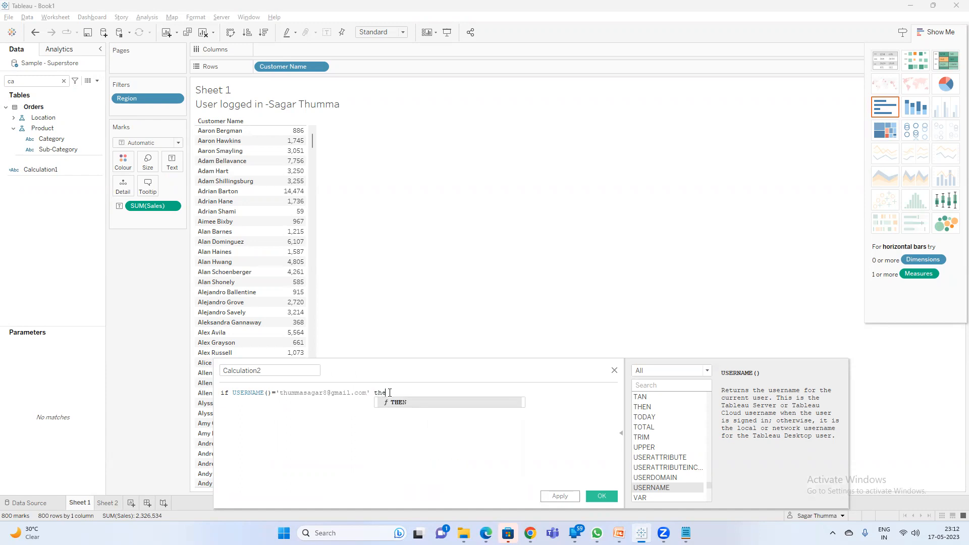
text(n regi)
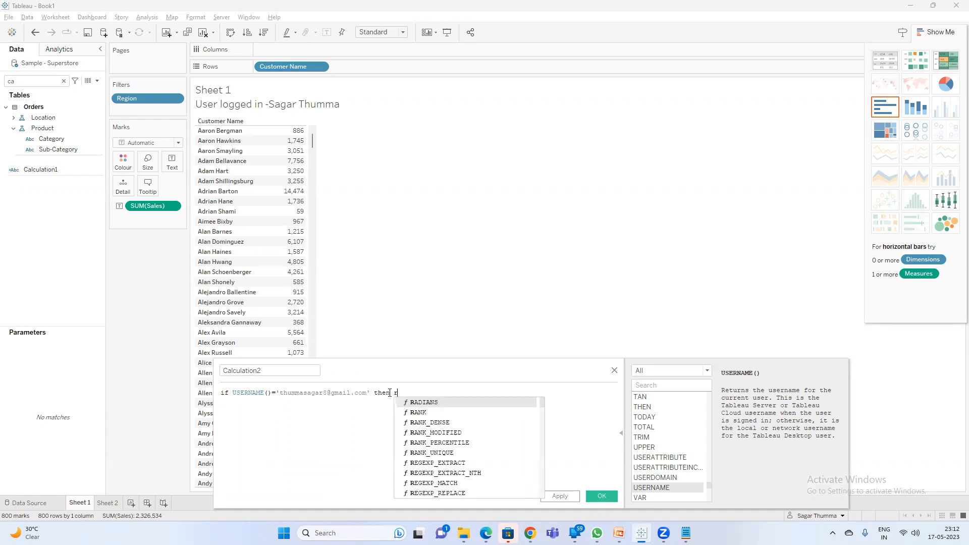
key(Return)
text(en)
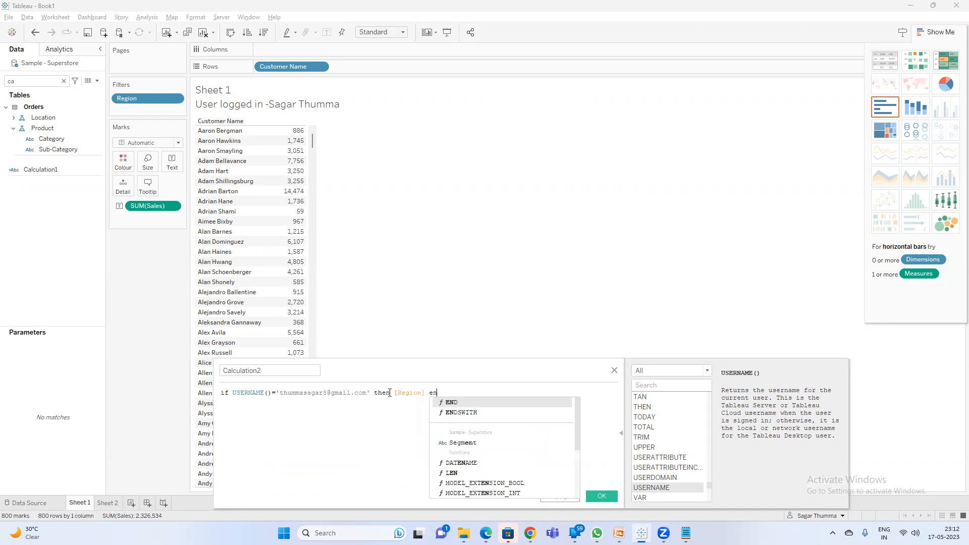
key(Return)
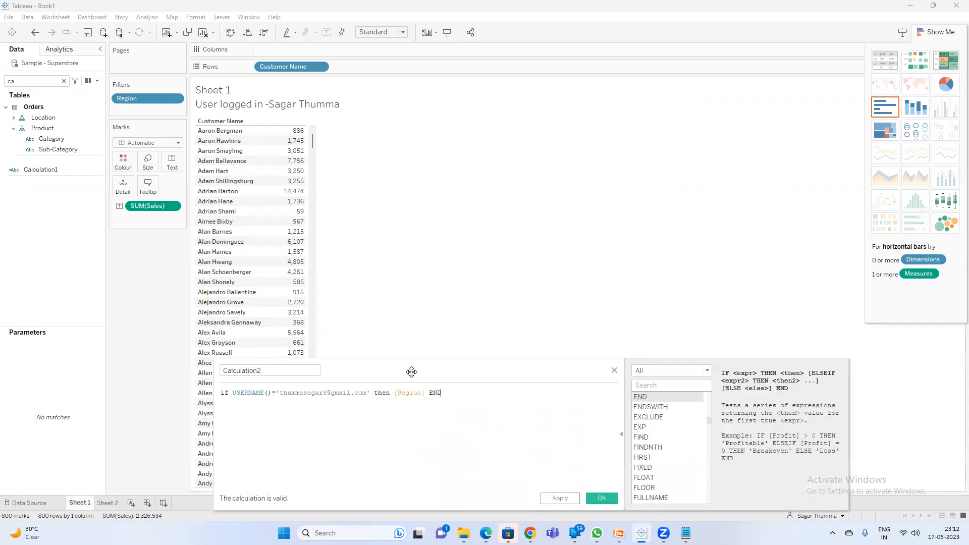
click(434, 392)
text(=)
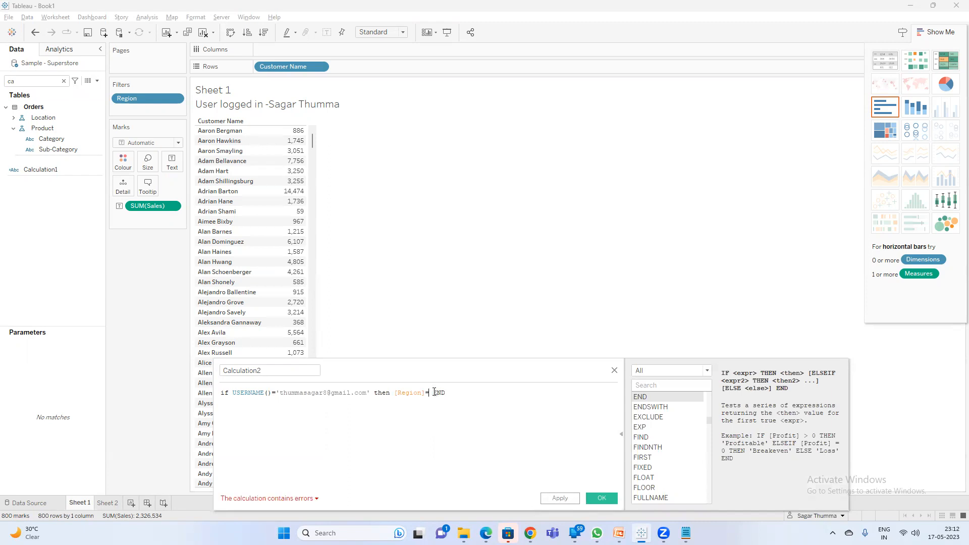
text('East)
click(559, 498)
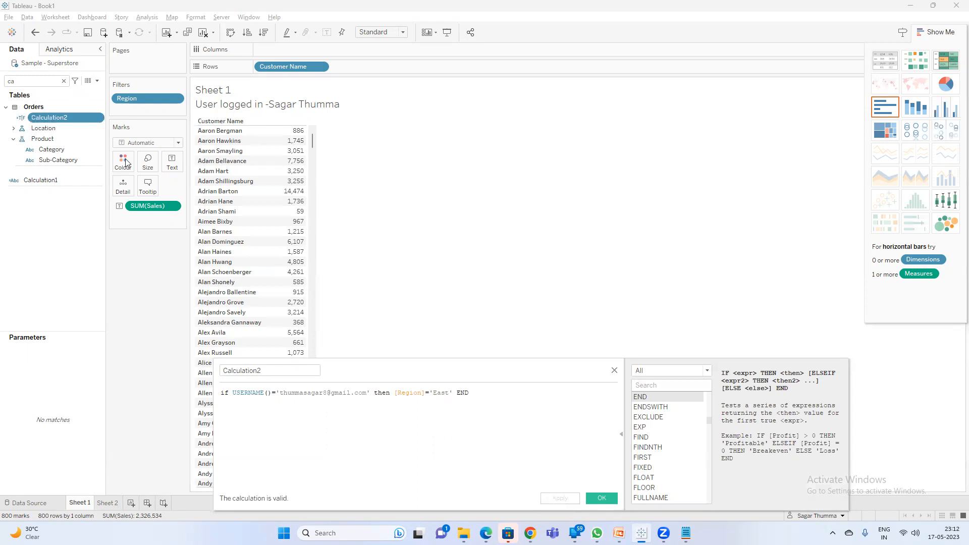
Filter Sheet 1 by Calculation2 keeping only True.
drag(69, 116, 136, 107)
click(389, 198)
click(490, 389)
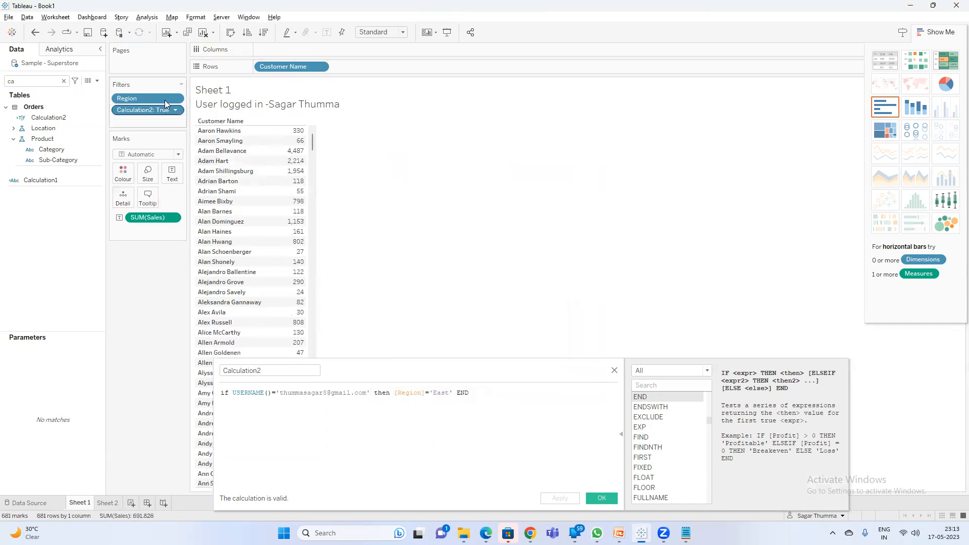
Create Sheet 3 listing Region on Rows instead of a map.
click(131, 503)
double_click(21, 80)
text(re)
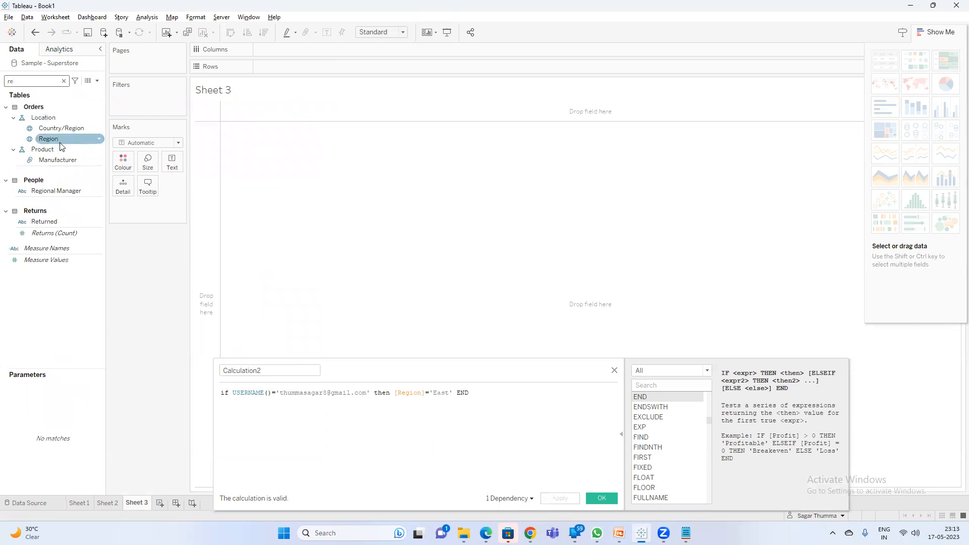
double_click(61, 145)
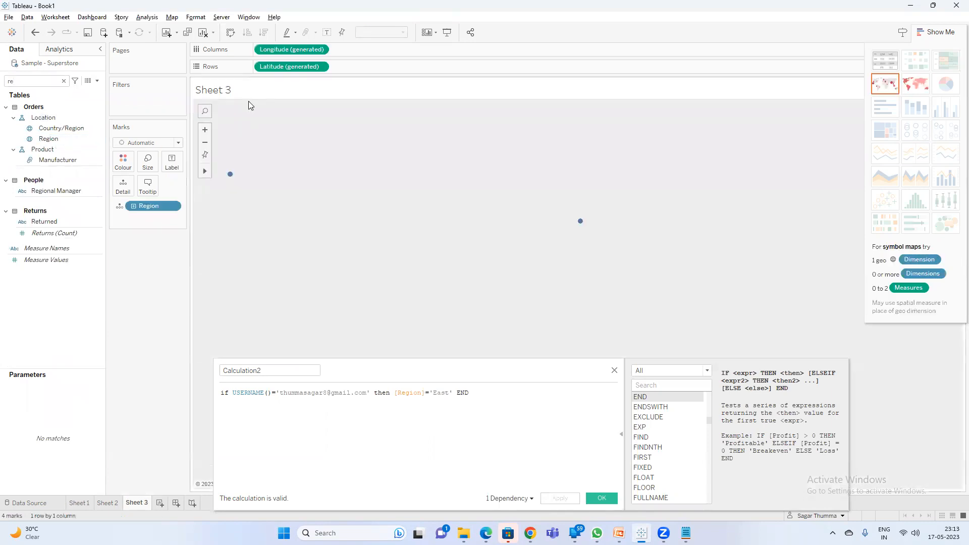
click(202, 33)
drag(155, 104, 282, 62)
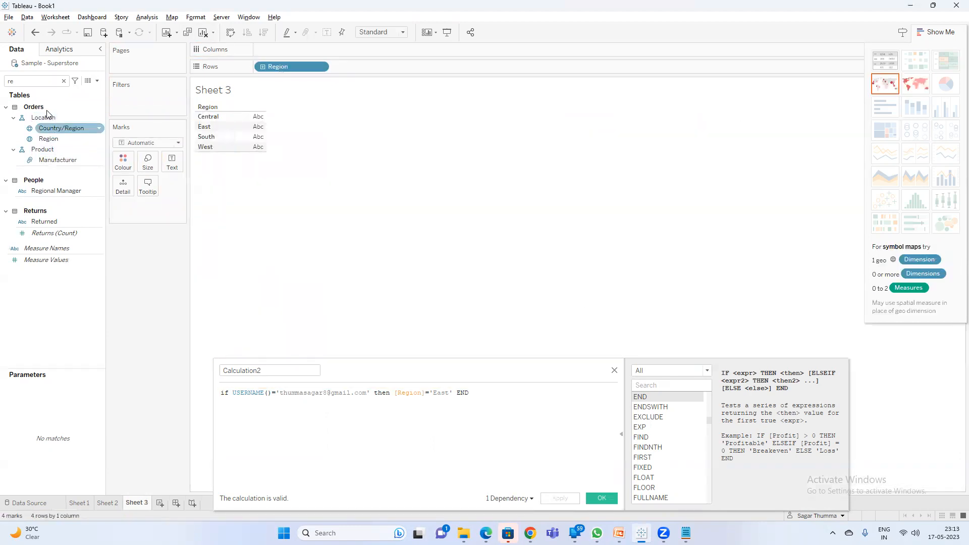
Filter Sheet 3 by Calculation2 True so only East remains, and close the calculation editor.
key(BackSpace)
key(BackSpace)
text(ca)
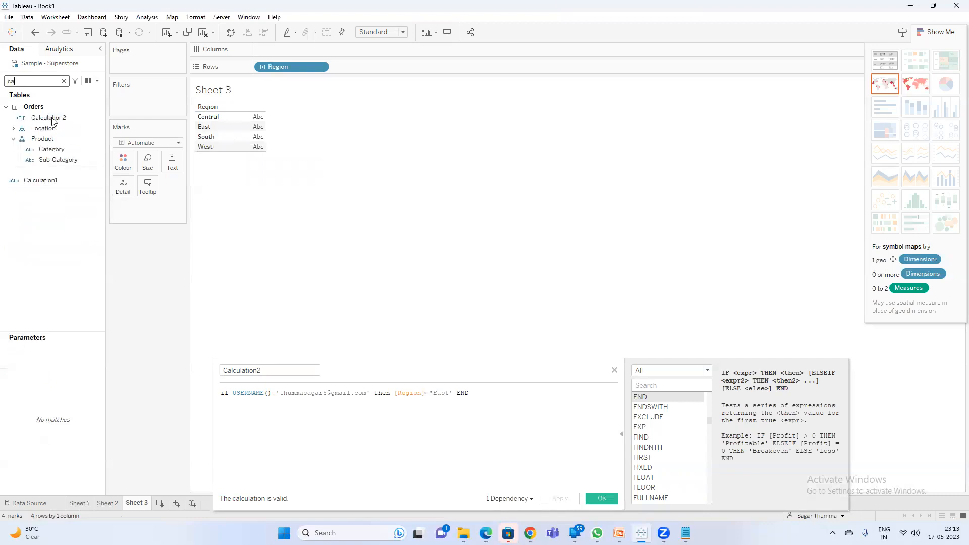
drag(53, 118, 130, 102)
click(390, 199)
click(485, 390)
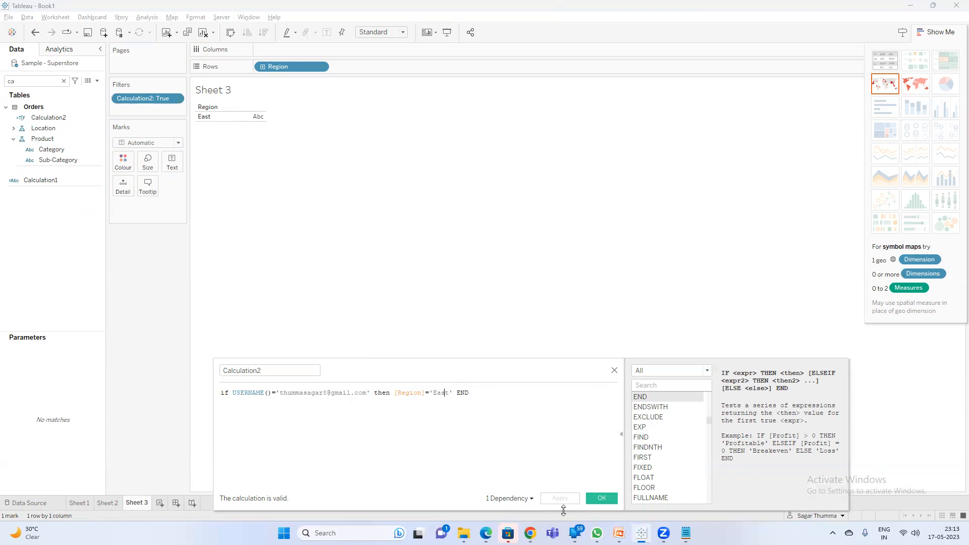
click(602, 498)
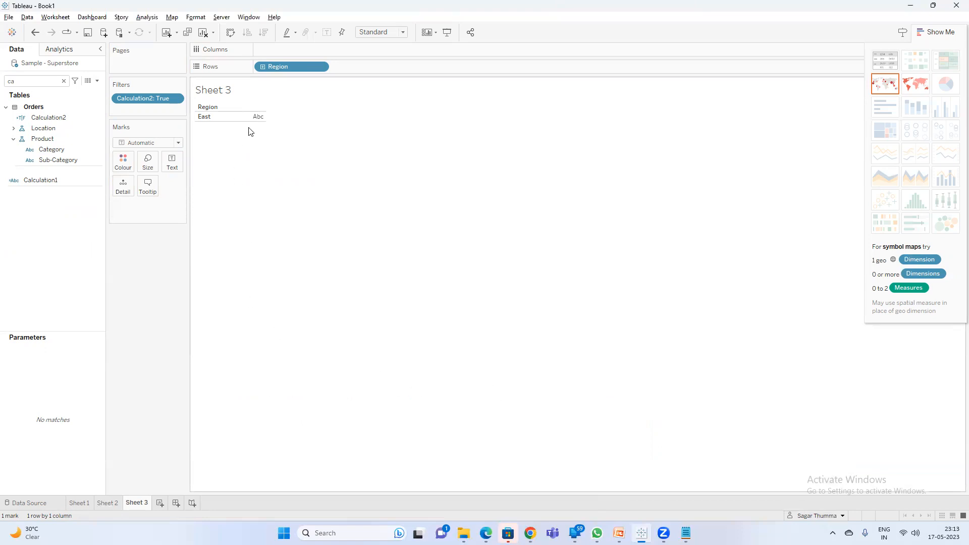
click(82, 139)
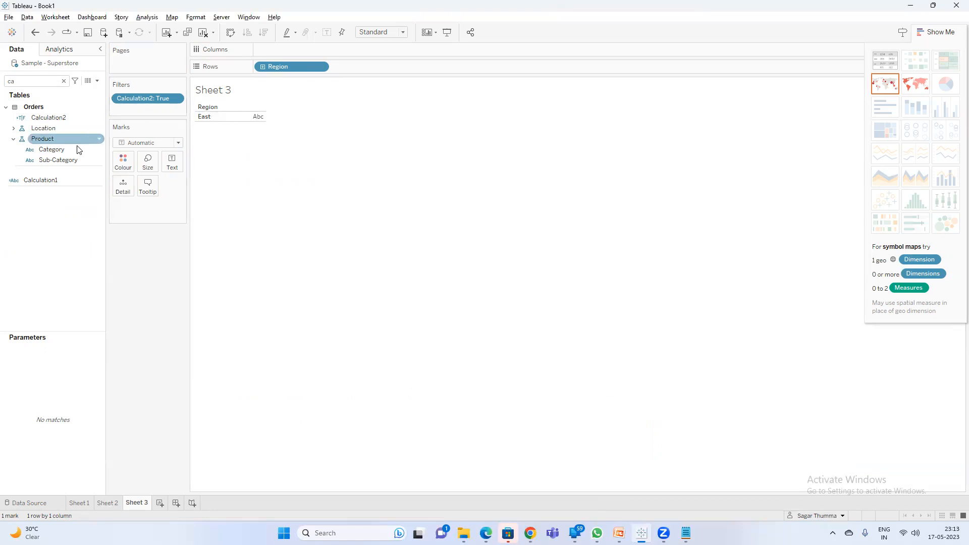
In Calculation2, add an ELSEIF line with a copy of the first condition and result.
click(62, 116)
right_click(62, 115)
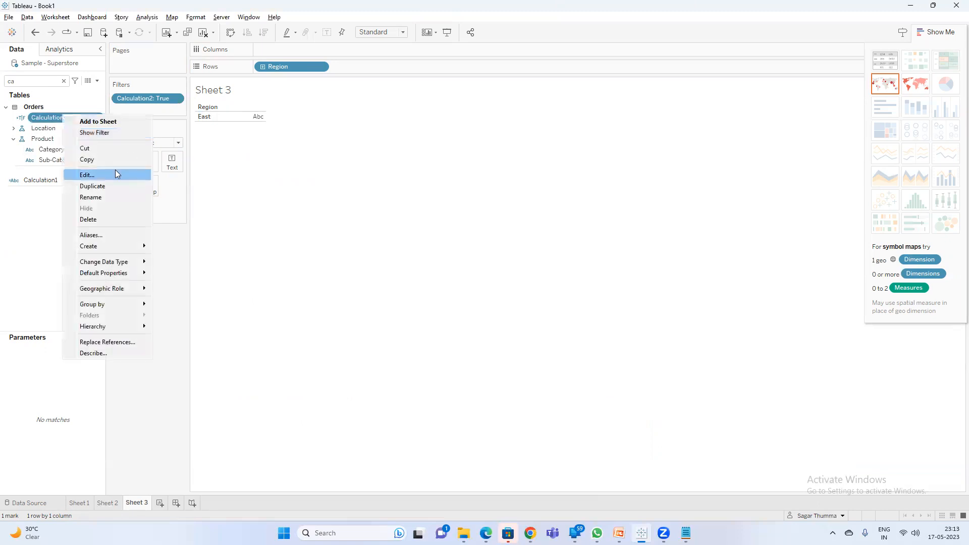
click(112, 173)
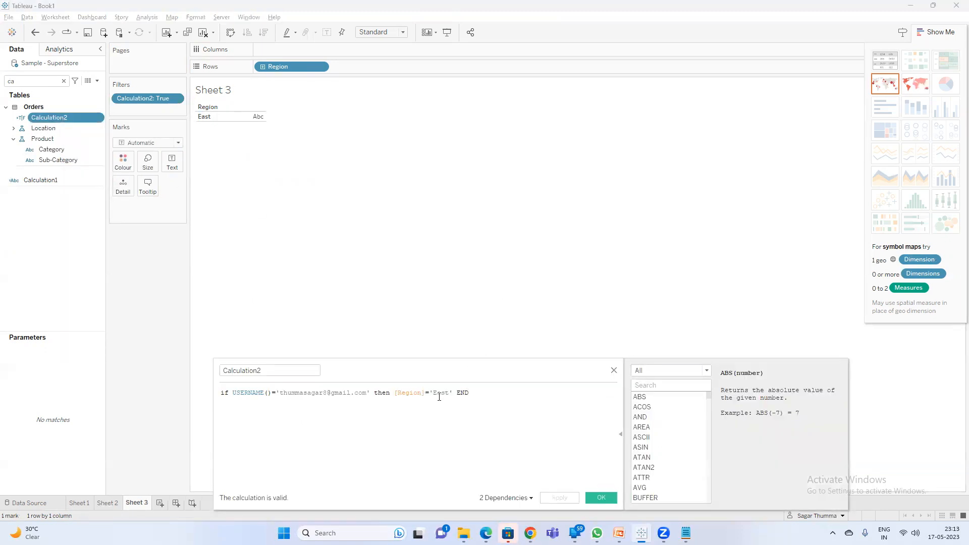
click(454, 392)
key(Return)
key(Return)
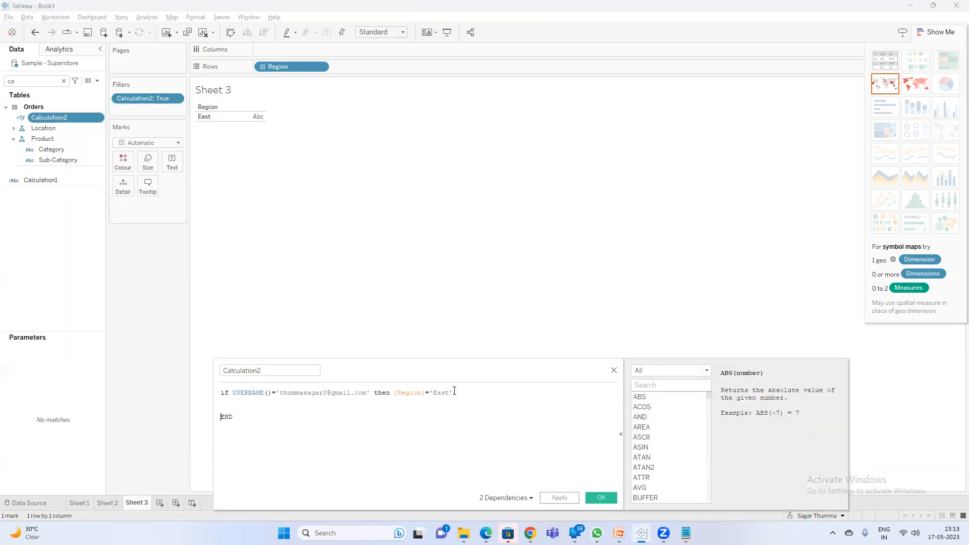
text(els)
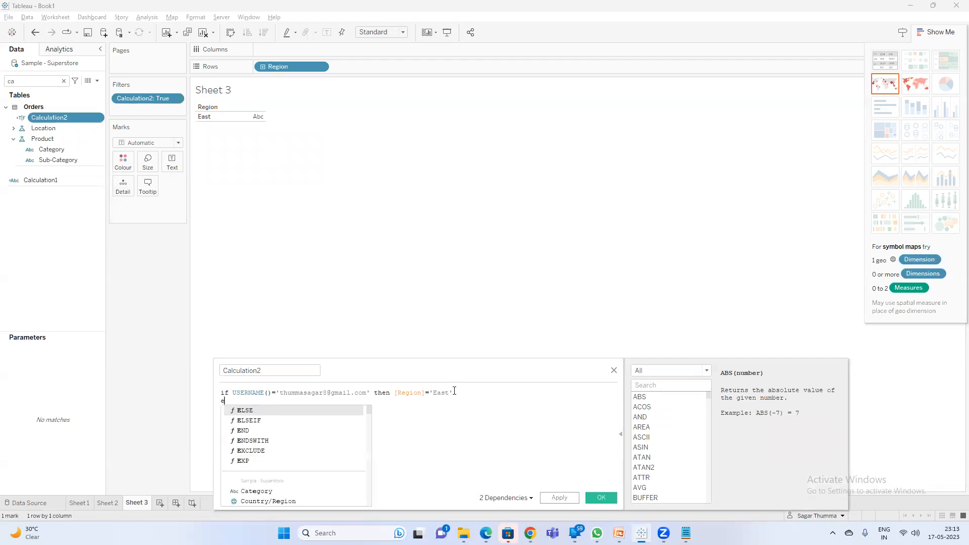
key(Down)
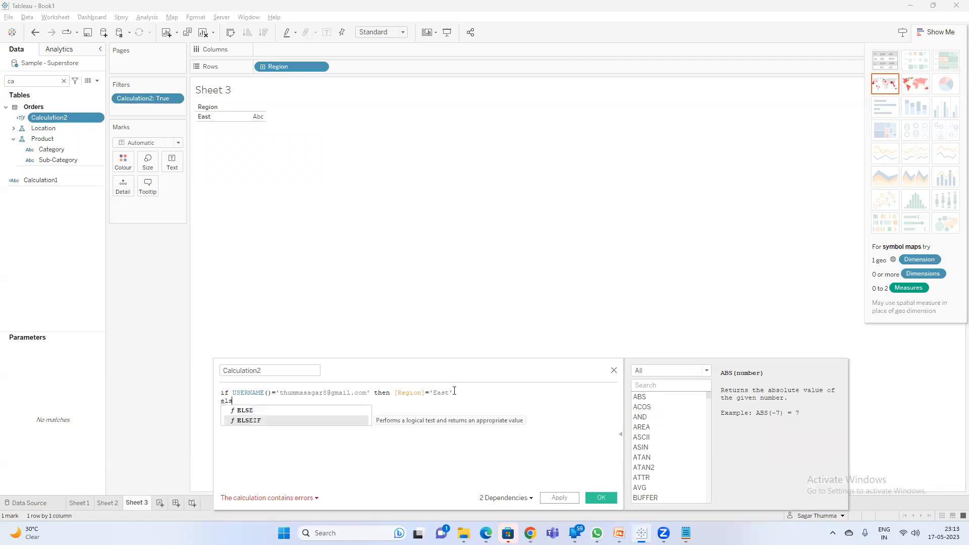
key(Return)
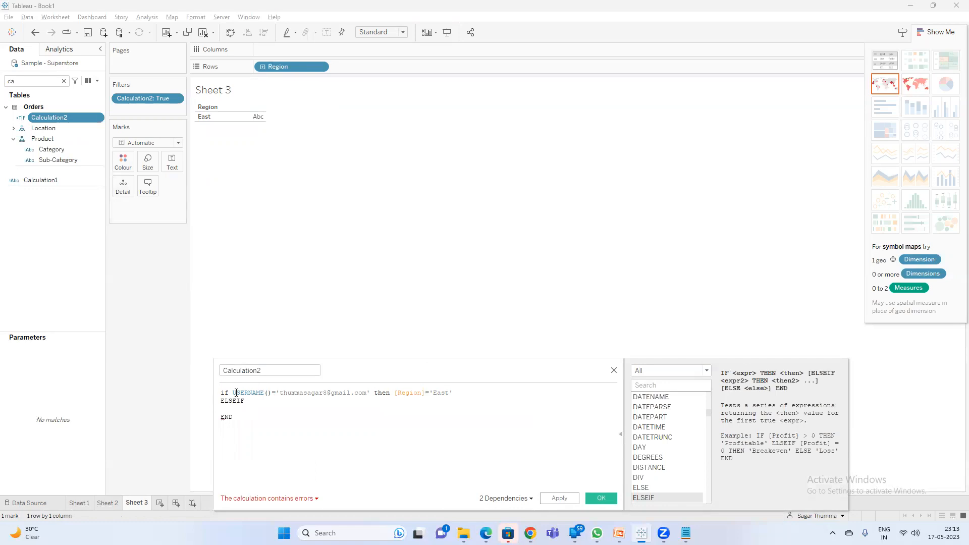
drag(232, 393, 464, 384)
key(ctrl+c)
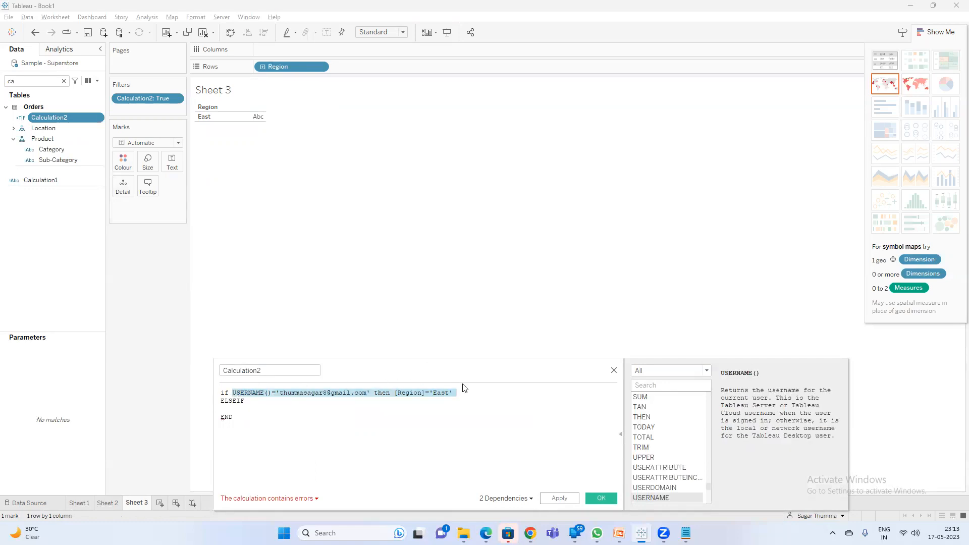
click(272, 402)
key(ctrl+v)
Change the ELSEIF line to the second user's address and region 'west', then save.
drag(340, 402, 301, 401)
key(BackSpace)
key(BackSpace)
key(BackSpace)
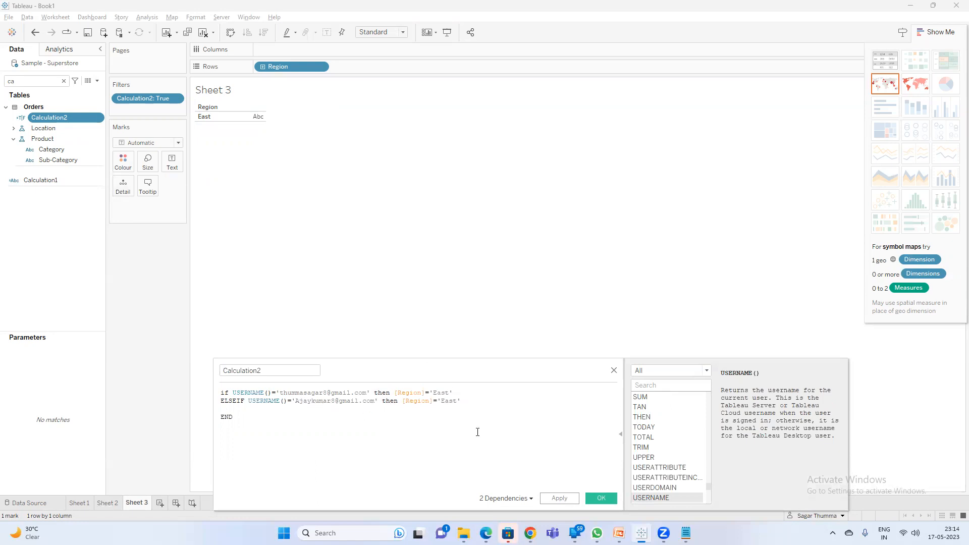
double_click(446, 401)
text(west)
click(590, 500)
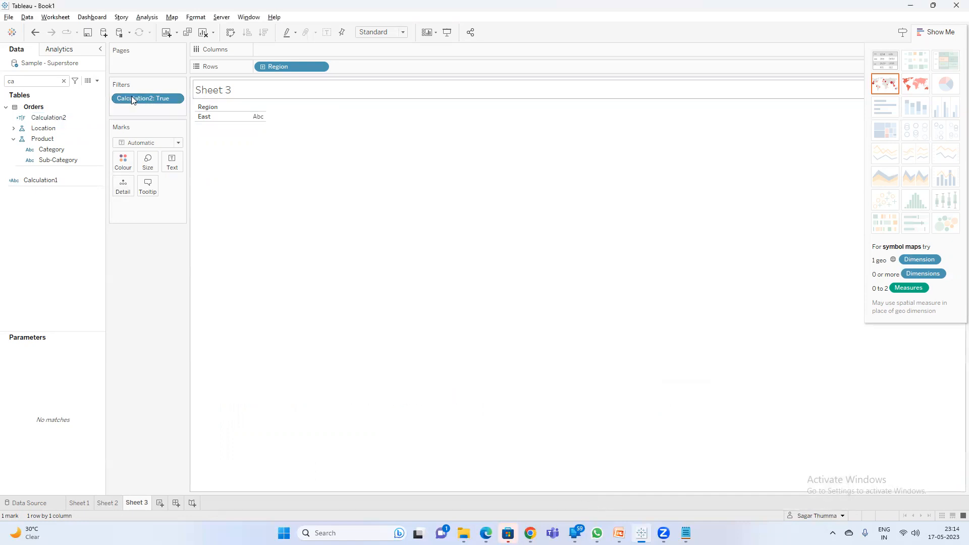
Reopen Calculation2 and add the missing closing quote after west.
right_click(56, 115)
click(99, 175)
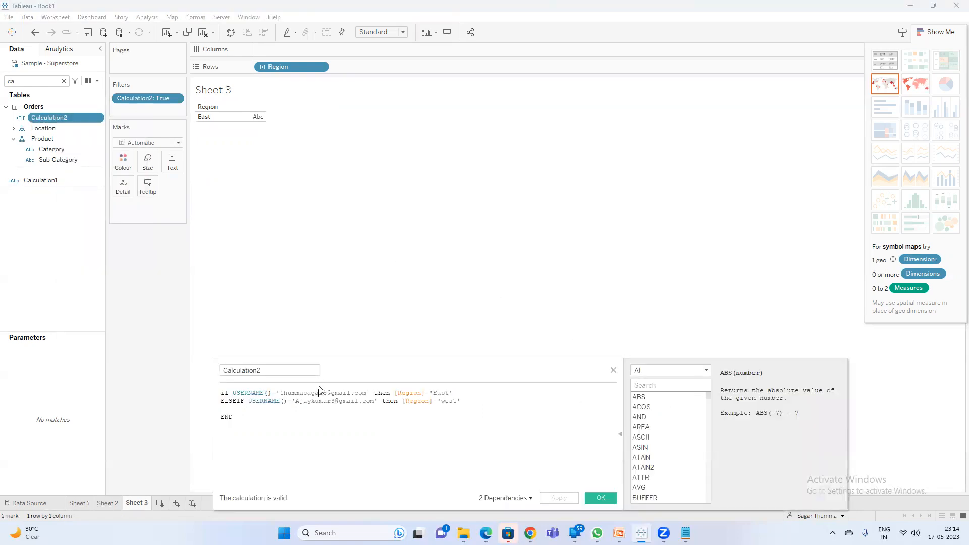
click(463, 401)
text(')
click(456, 393)
click(325, 401)
click(455, 401)
Save Calculation2's IF/ELSEIF formula, then bring up the 'What is Tableau Server' PowerPoint slide.
click(601, 498)
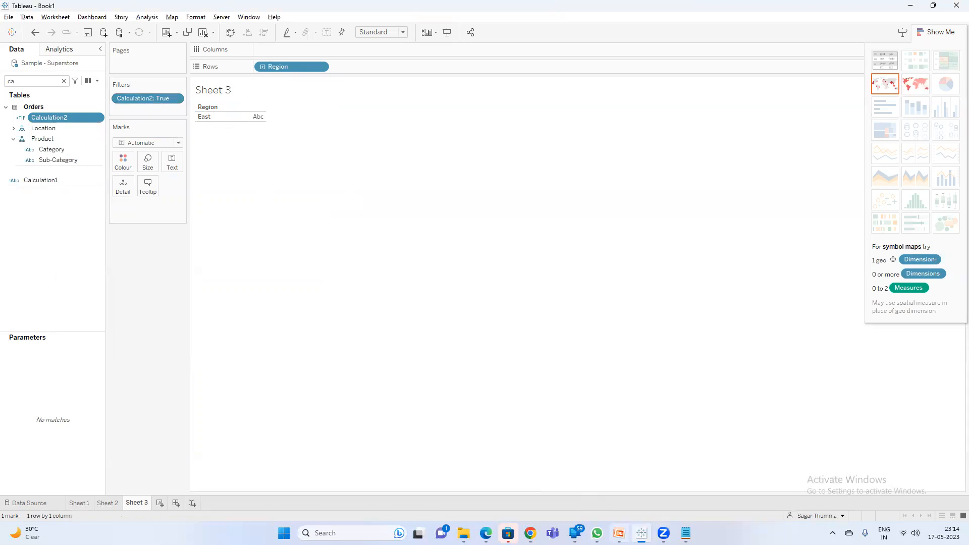
click(619, 533)
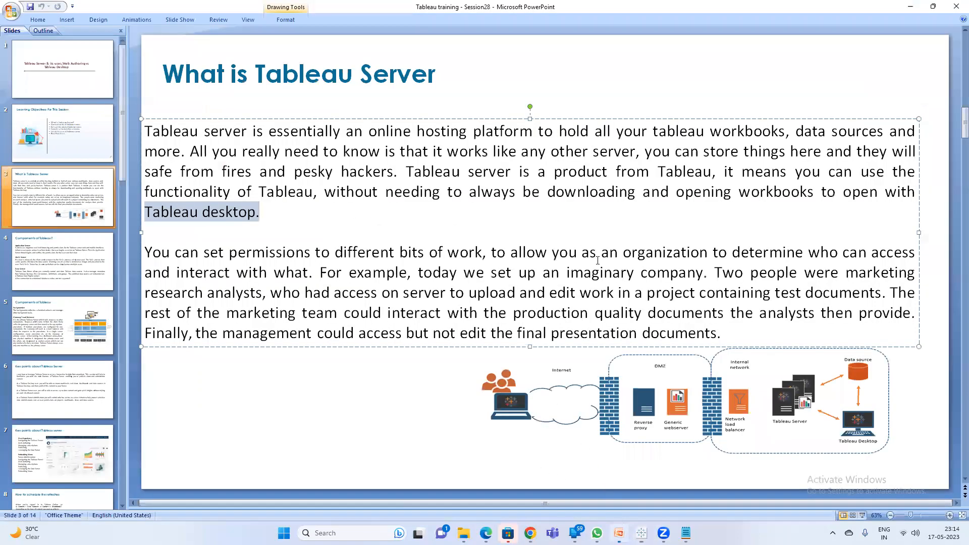
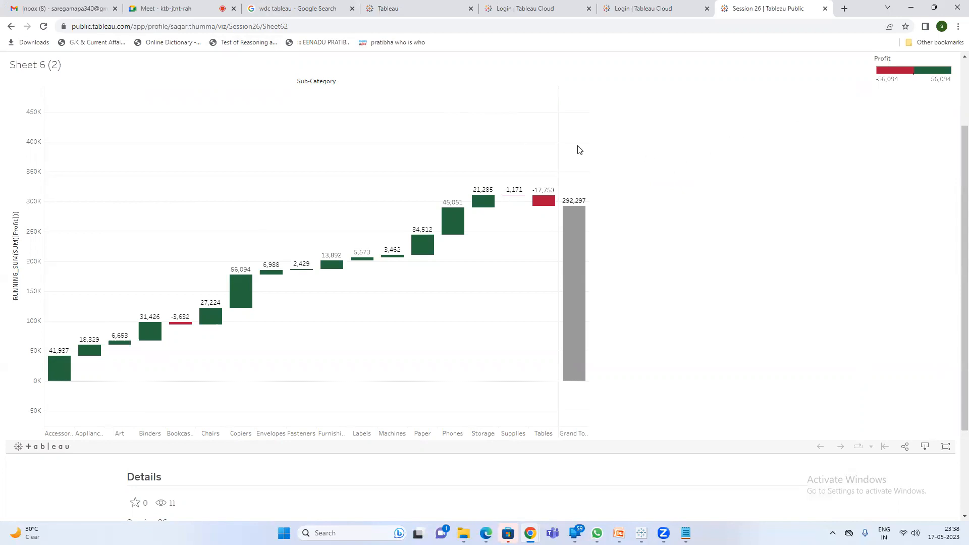
Scroll the Session 26 running-profit waterfall to the top, then minimize the browser.
scroll(581, 149, up, 2)
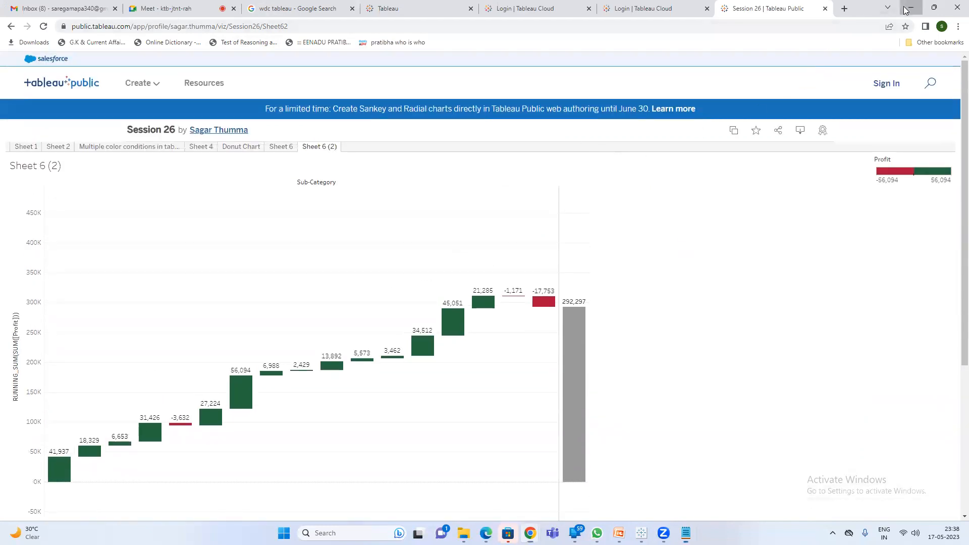
click(908, 8)
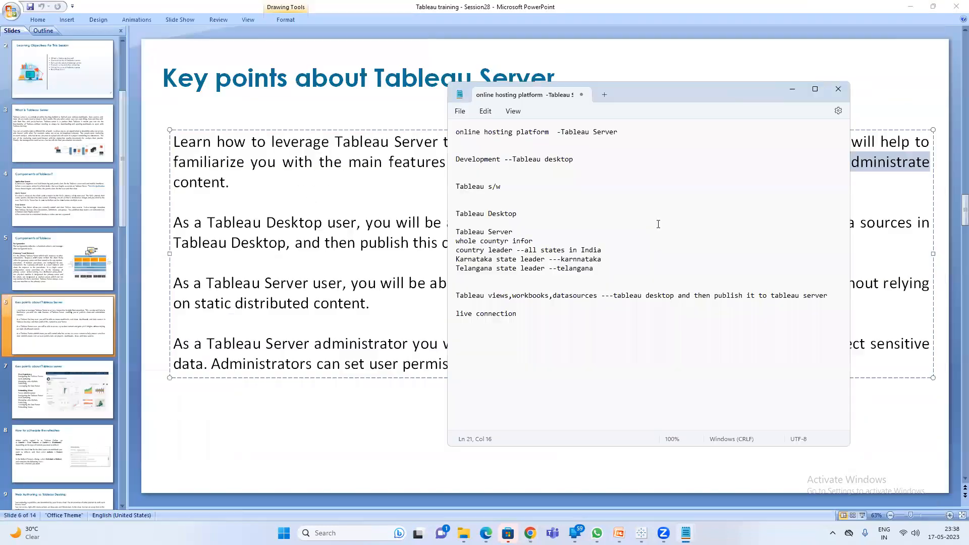
On the 'Key points about Tableau Server' slide, select 'up-to-date content', then open the Classes folder.
click(319, 315)
click(383, 303)
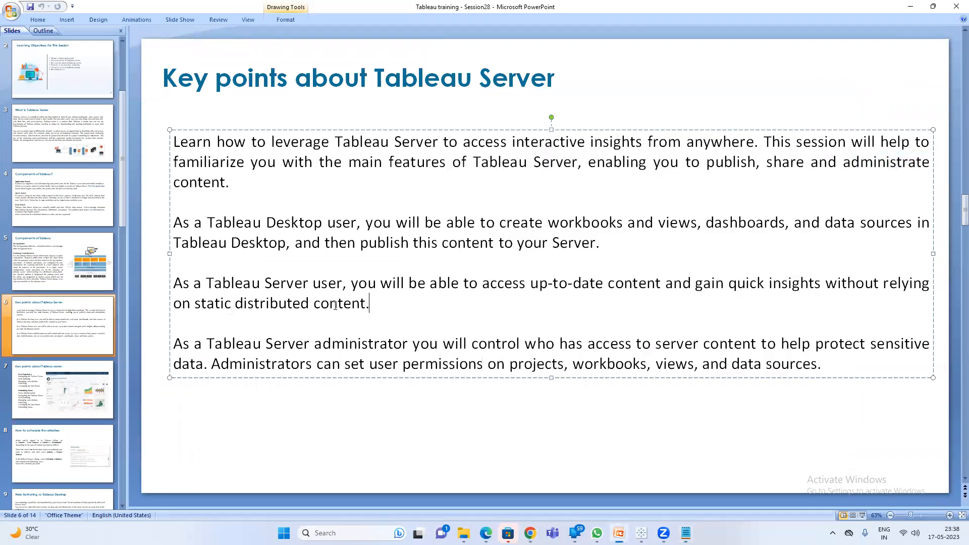
drag(335, 306, 174, 303)
click(658, 282)
drag(549, 285, 540, 286)
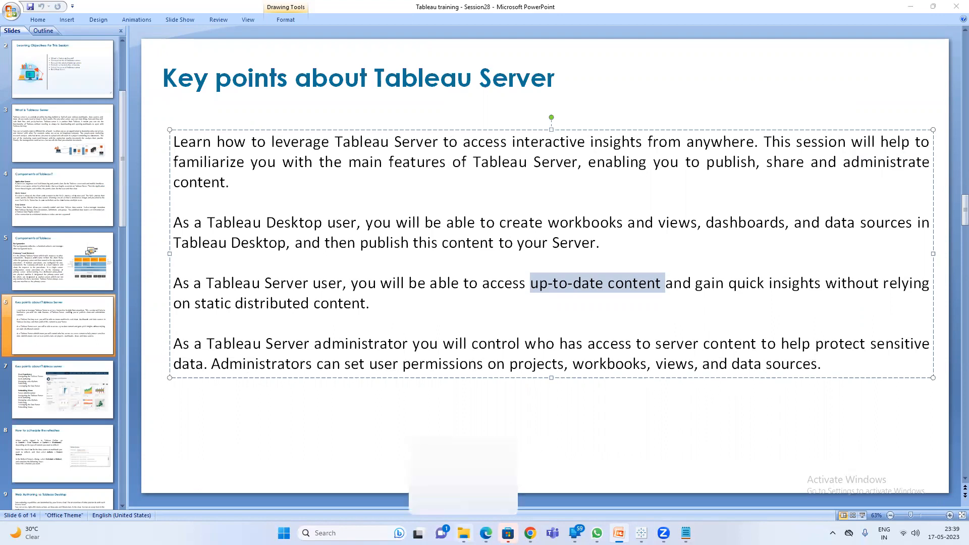
click(456, 484)
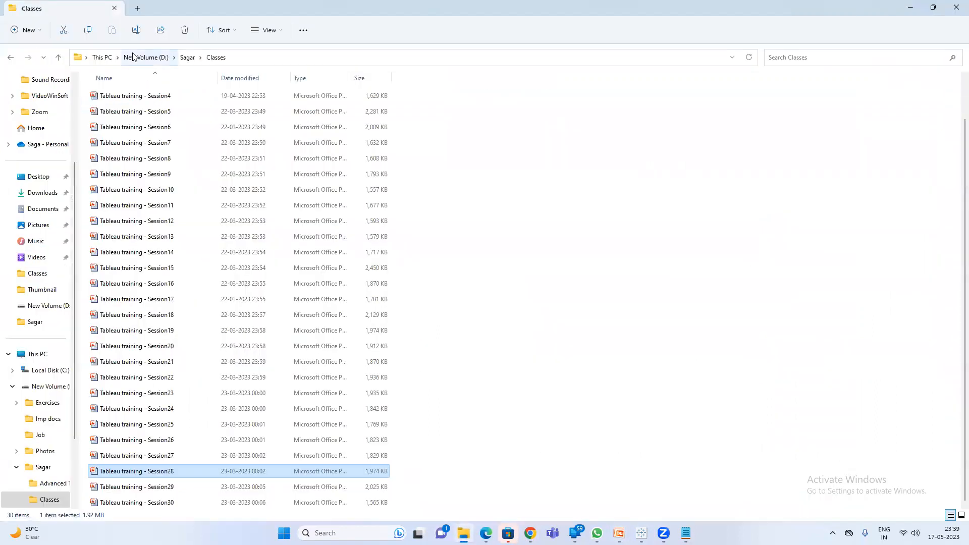
Go up to New Volume (D:) and open the Exercises folder.
click(137, 59)
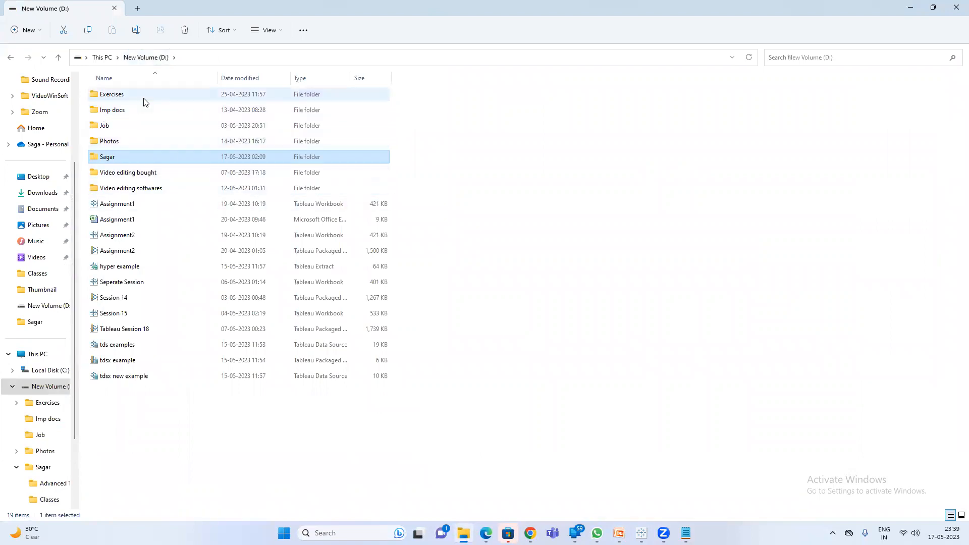
mouse_move(145, 102)
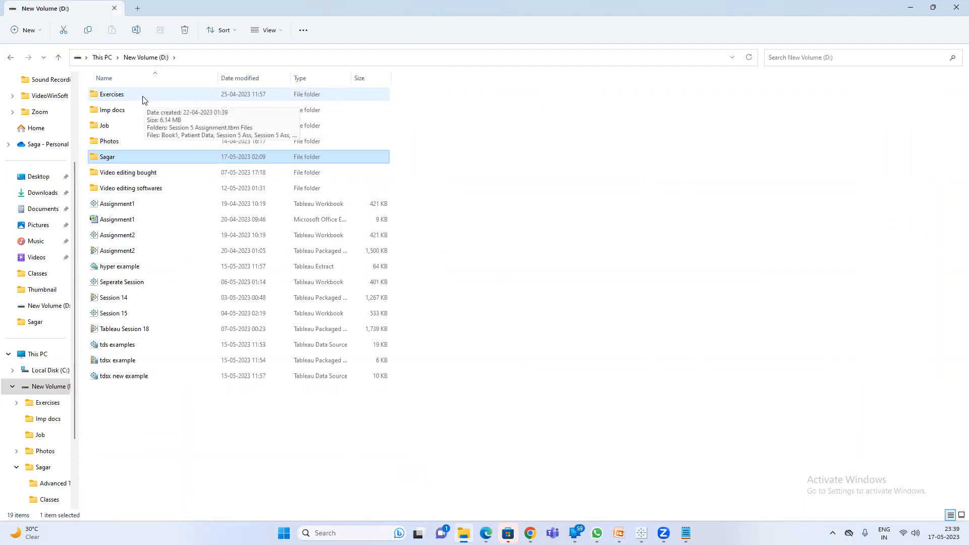
right_click(133, 96)
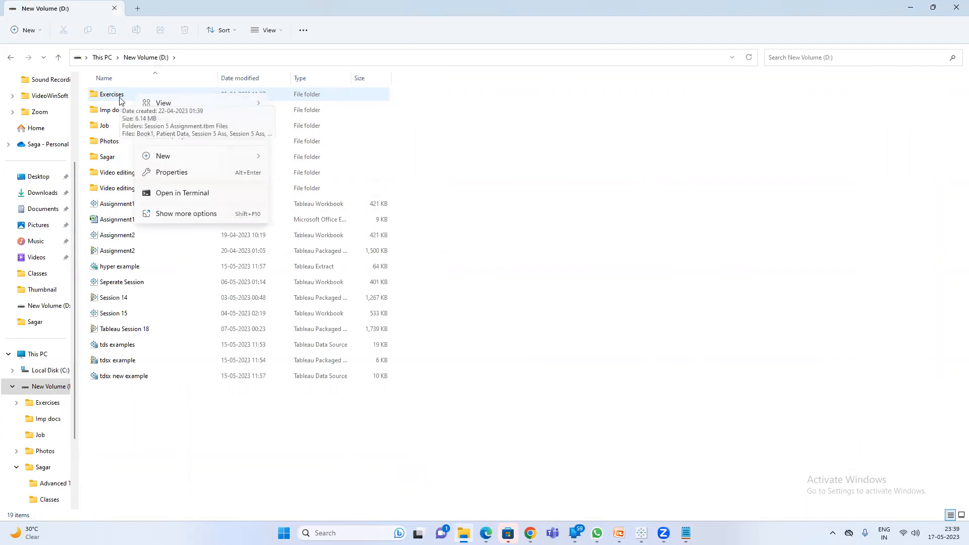
click(121, 116)
right_click(121, 117)
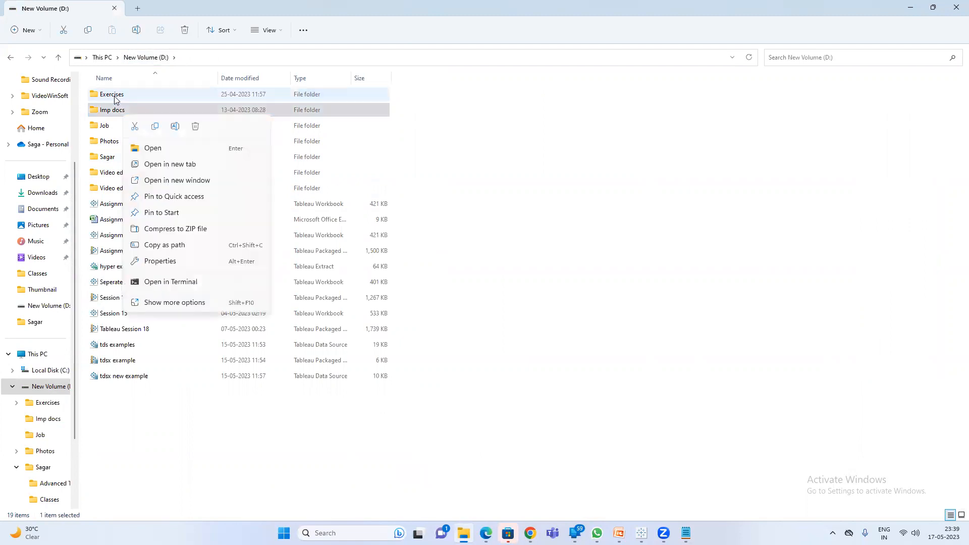
click(115, 99)
click(115, 99)
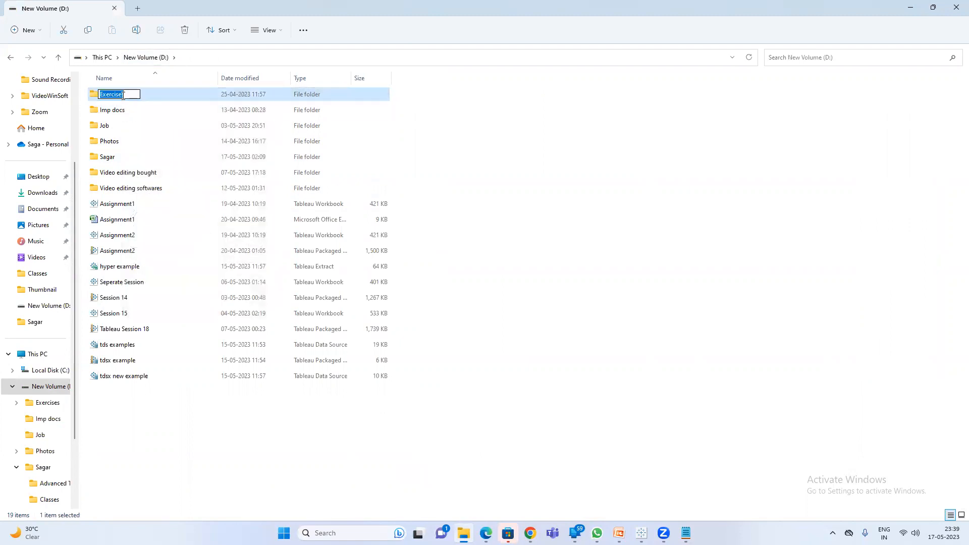
double_click(159, 98)
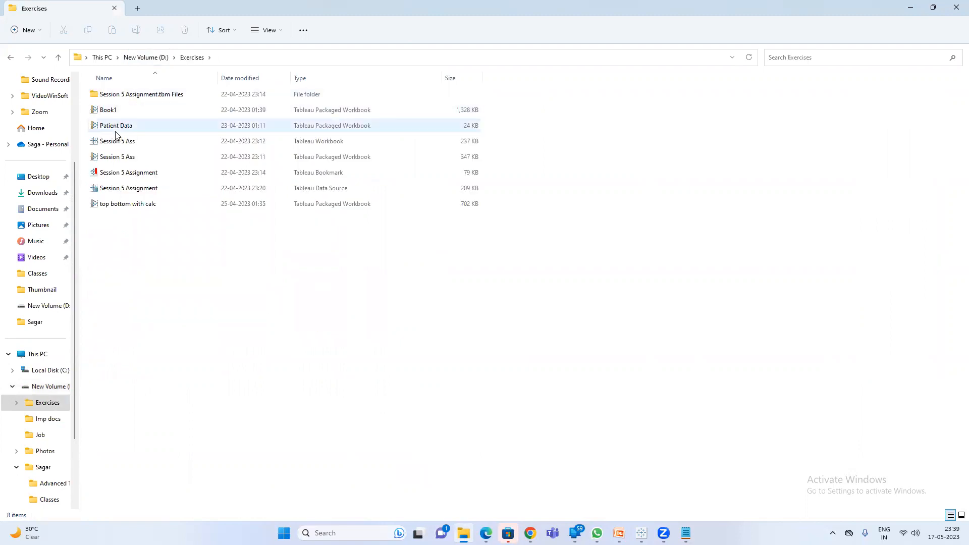
Select the Book1 packaged workbook, return to the D: drive, and minimize Explorer.
right_click(130, 96)
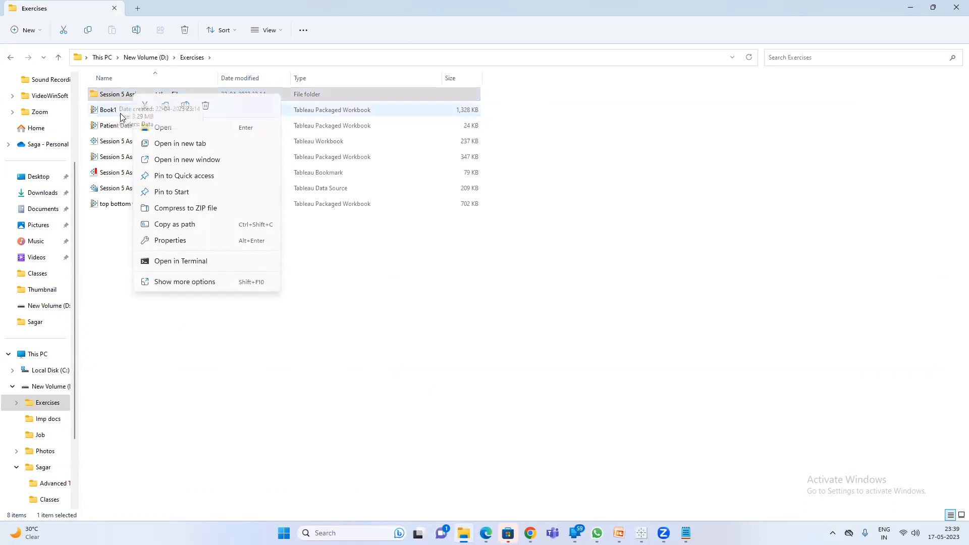
click(121, 115)
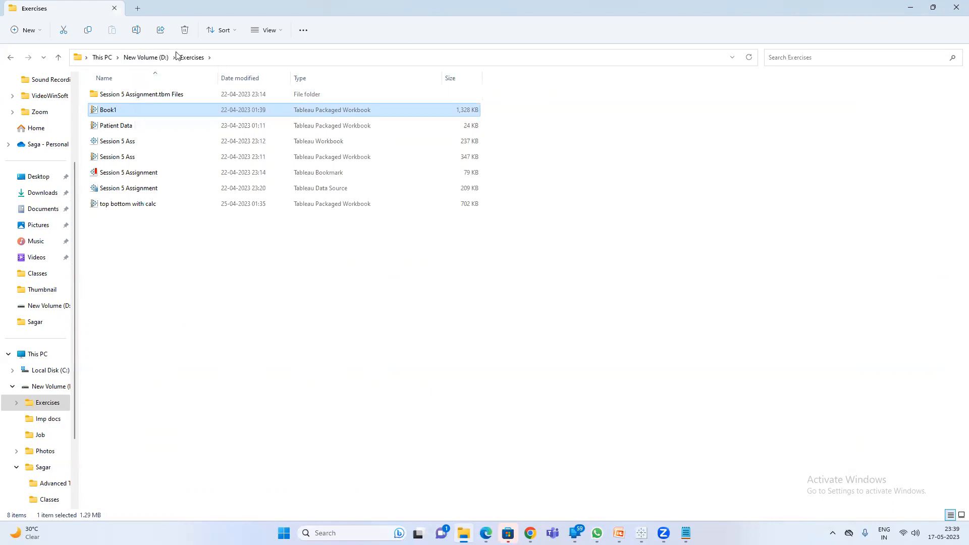
click(148, 58)
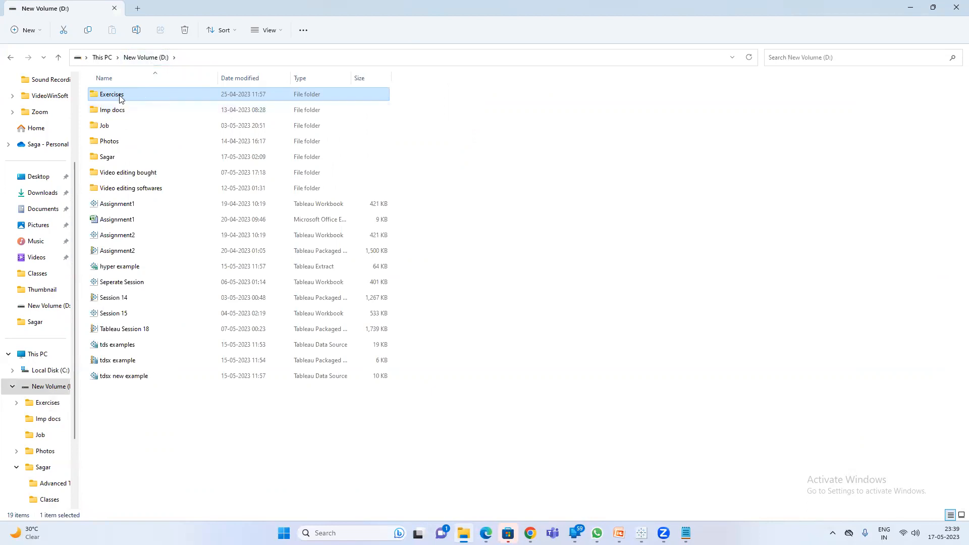
click(910, 7)
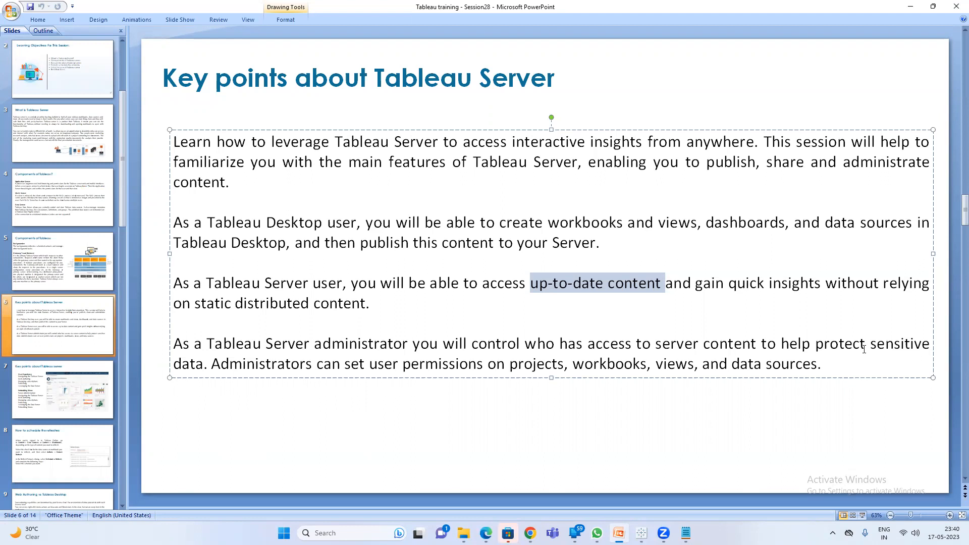
Add a 'Project = Folders' line to the online hosting platform notes, then switch to Tableau Book1.
click(512, 364)
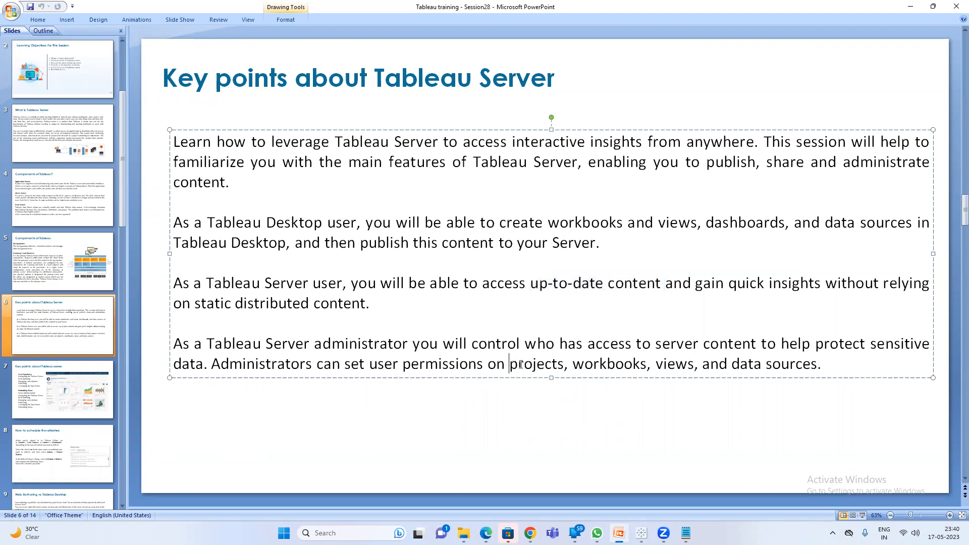
click(565, 364)
mouse_move(686, 532)
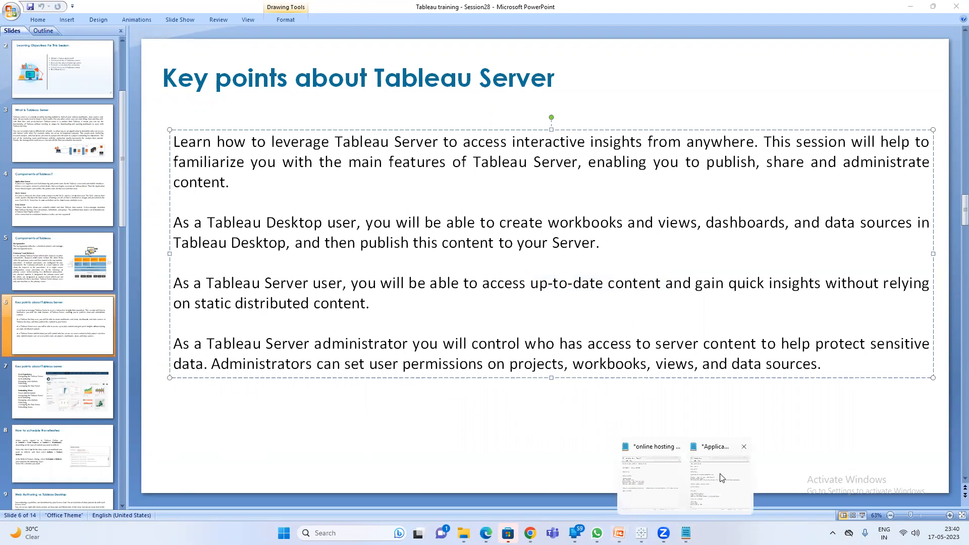
click(721, 484)
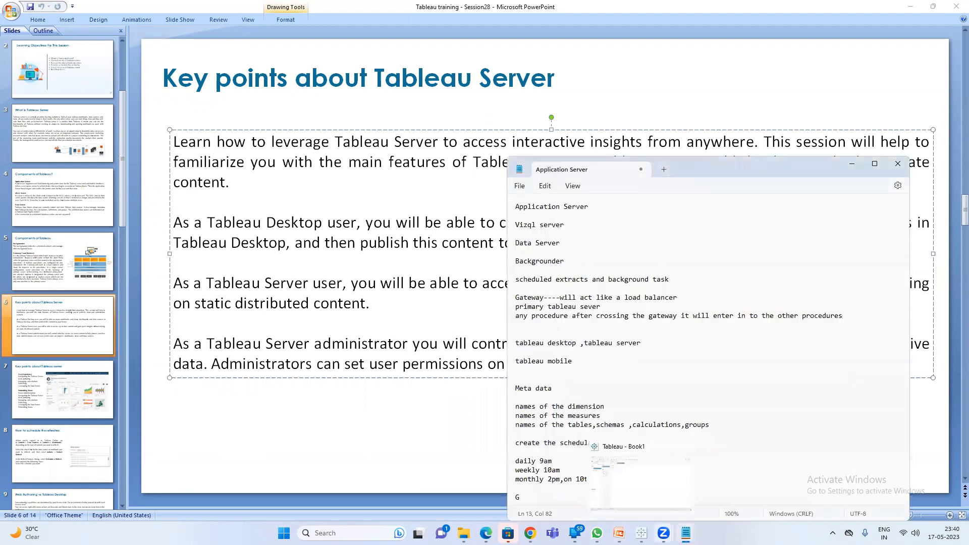
click(651, 484)
key(Return)
text(Project)
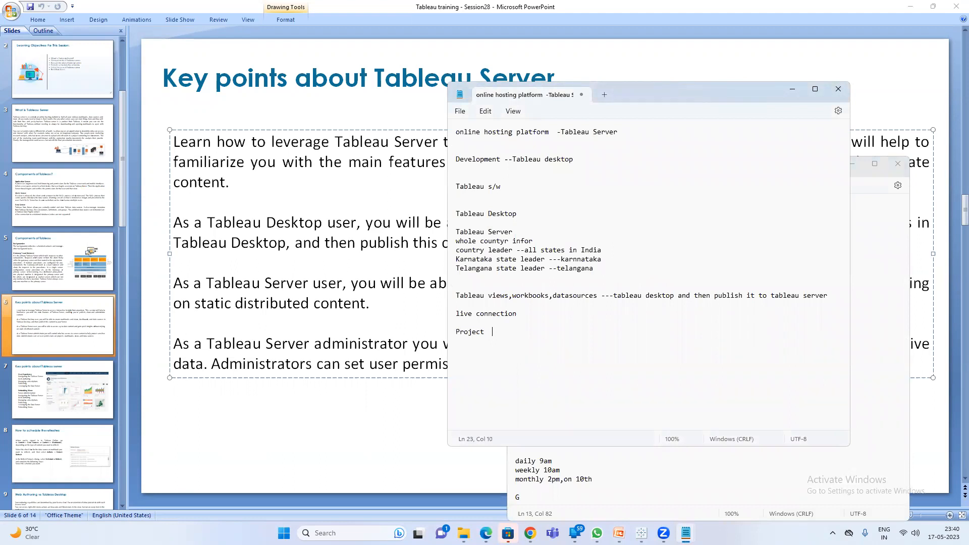
text(  = Folders)
click(333, 289)
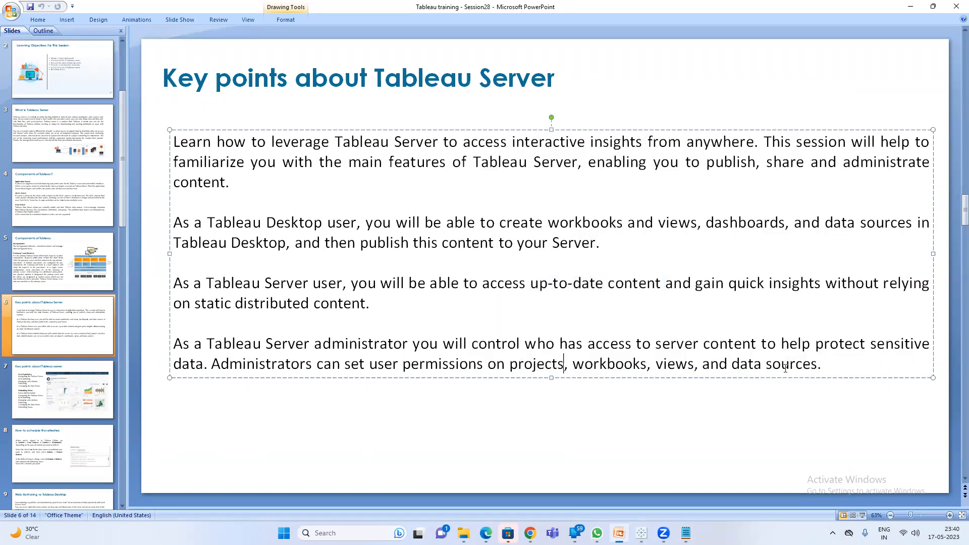
click(641, 533)
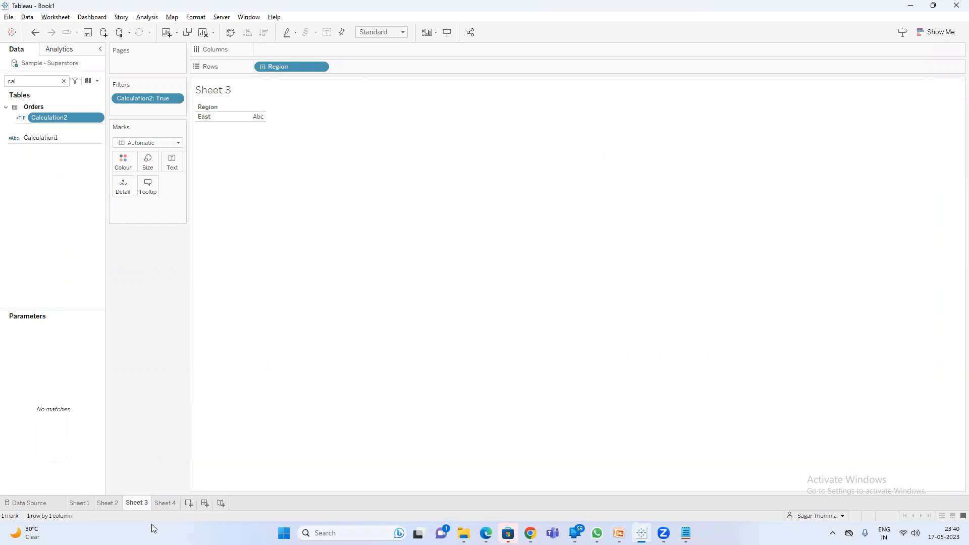
Switch to Sheet 4, add a new blank dashboard, and minimize Tableau.
click(166, 503)
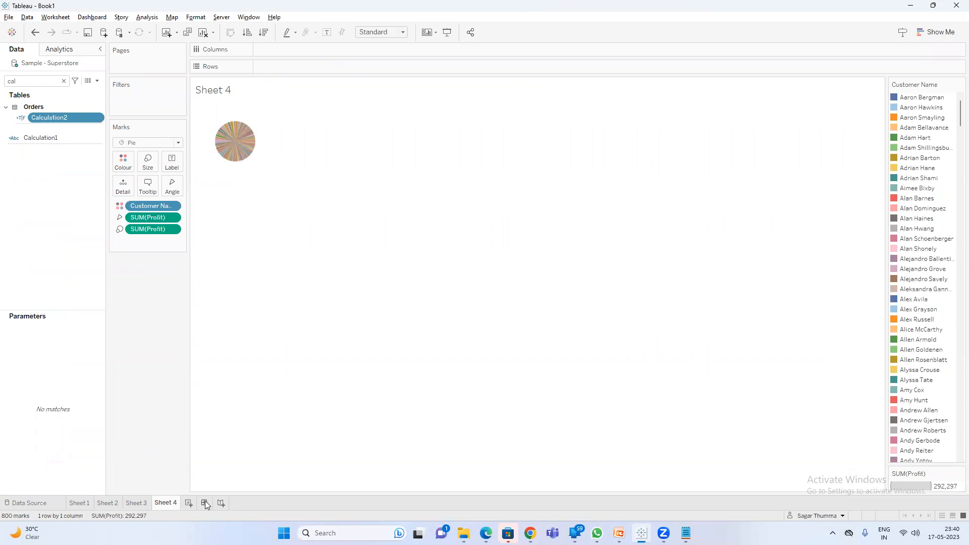
click(205, 504)
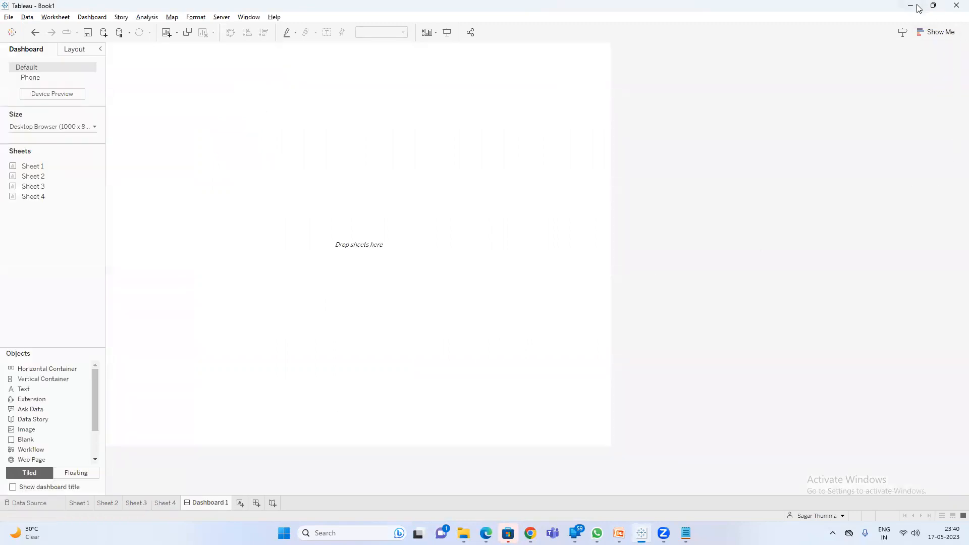
click(917, 7)
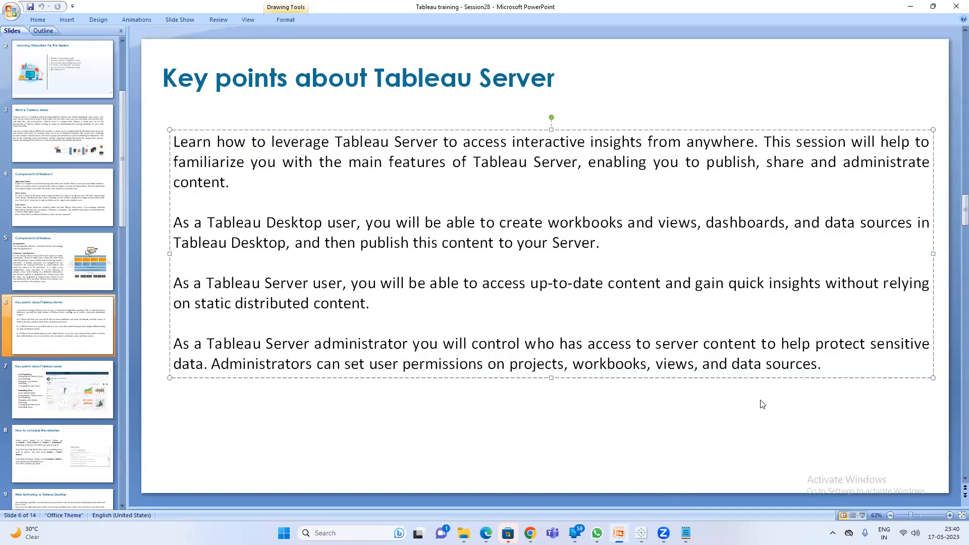
Restore Tableau and add a new blank worksheet, Sheet 5, to the Superstore workbook.
mouse_move(642, 533)
click(606, 477)
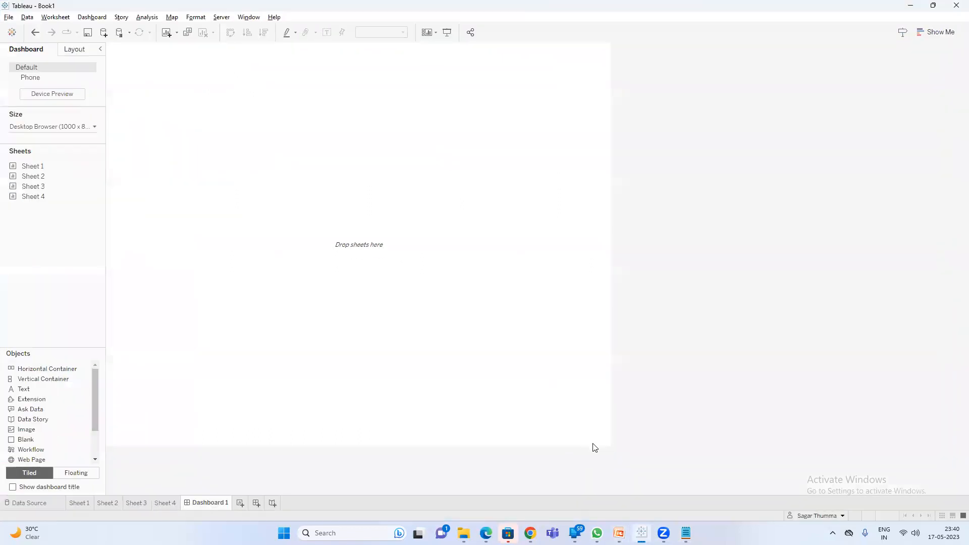
click(238, 506)
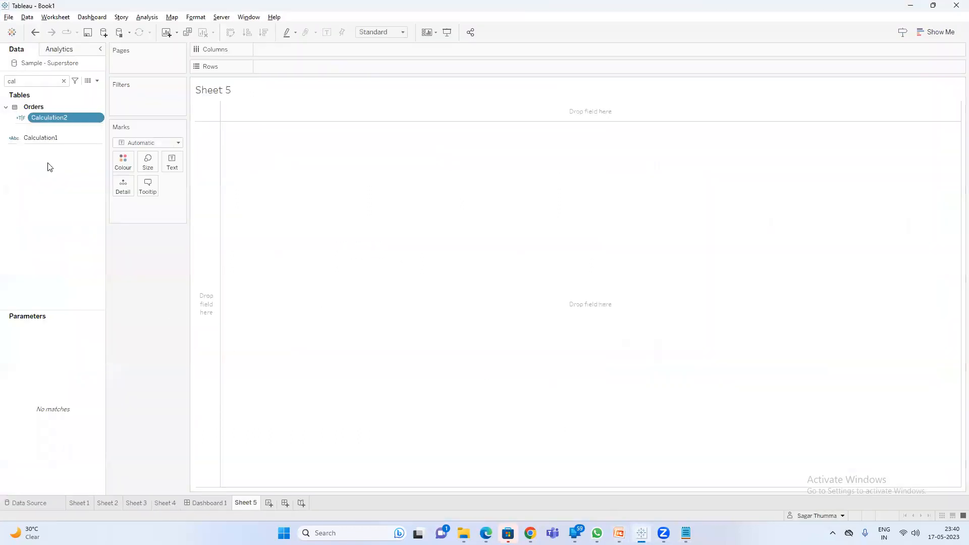
right_click(49, 66)
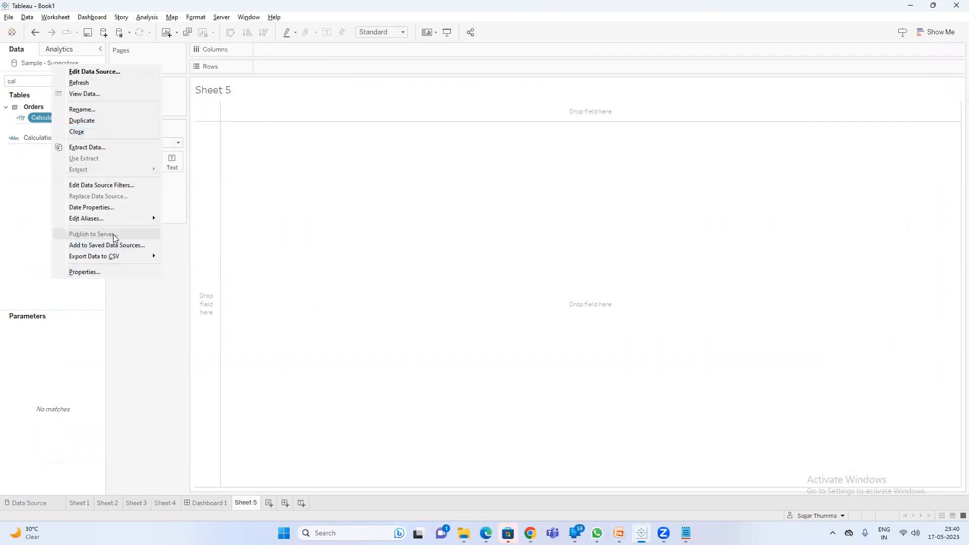
click(909, 7)
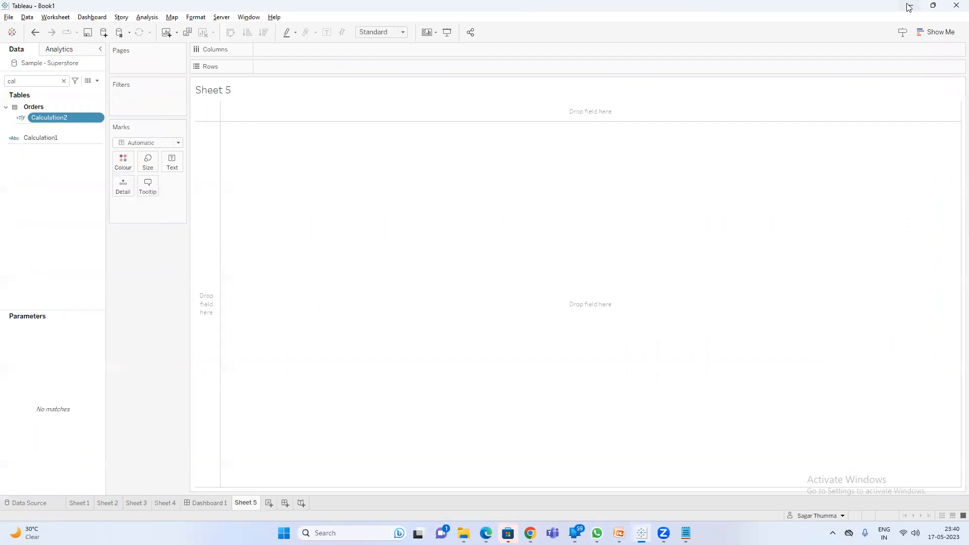
Minimize Tableau and go to slide 7 on Tableau Server's key points.
click(910, 5)
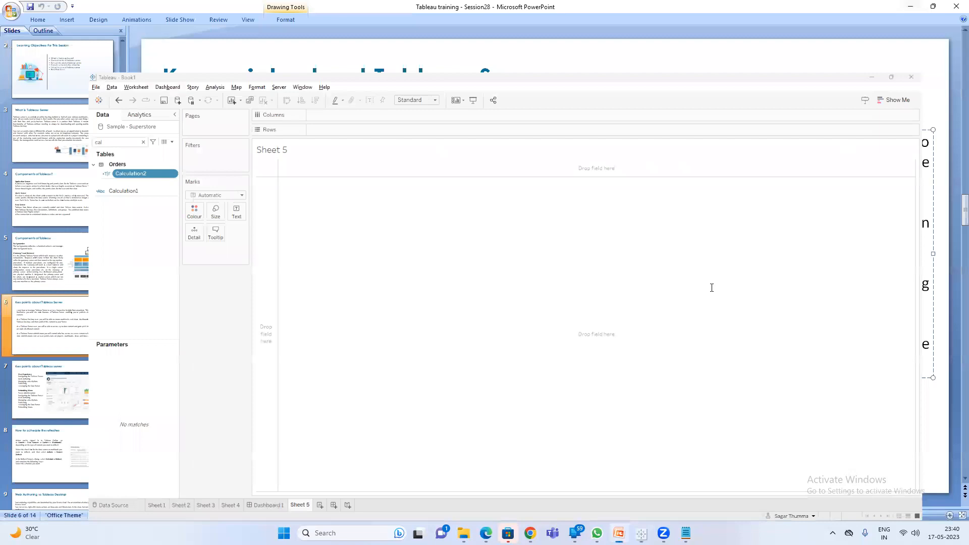
click(49, 393)
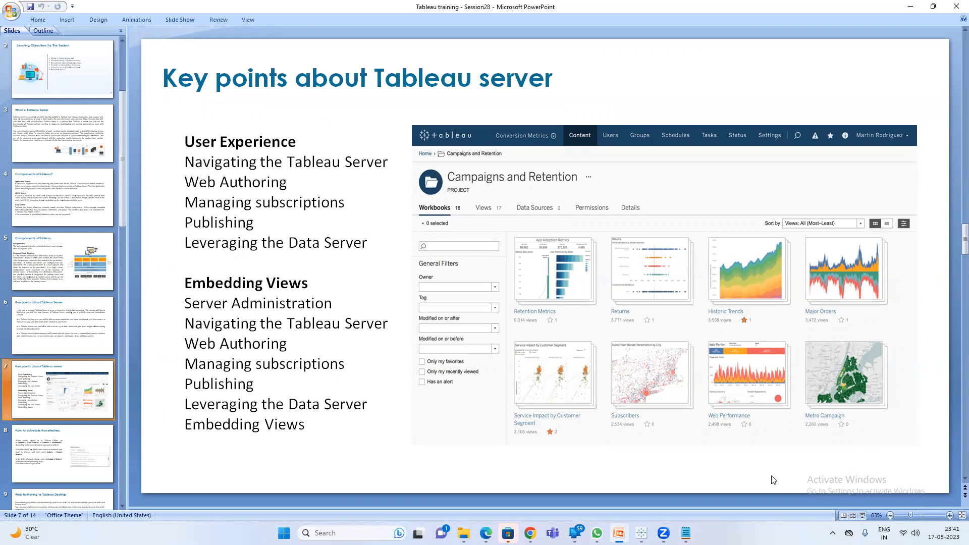
Step through Sheets 4, 3 and 2, ending on Sheet 1's user-filtered customer sales list.
click(641, 486)
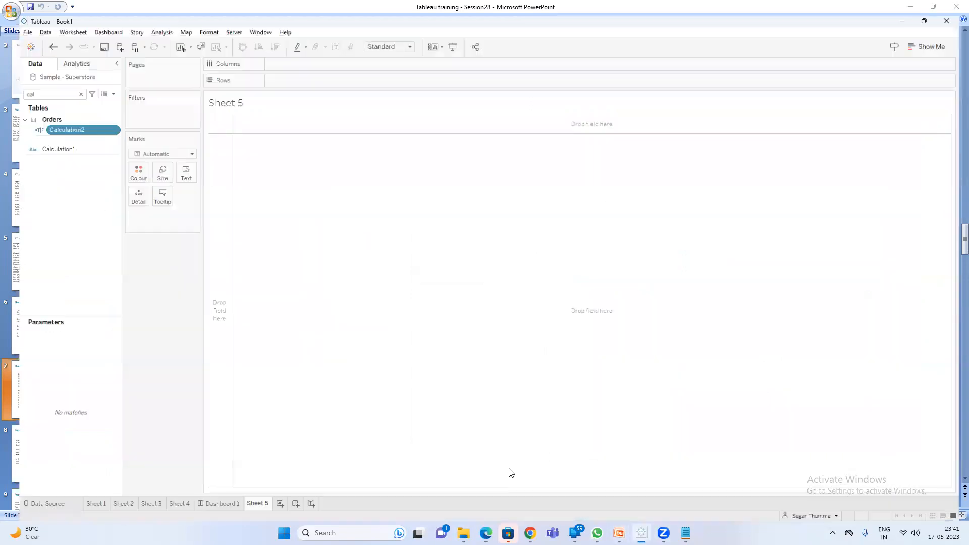
click(163, 505)
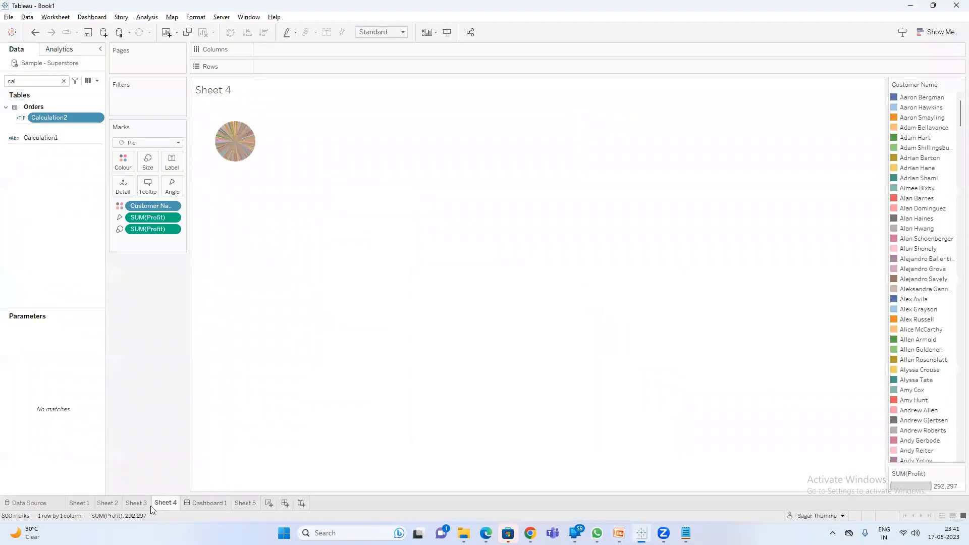
click(136, 503)
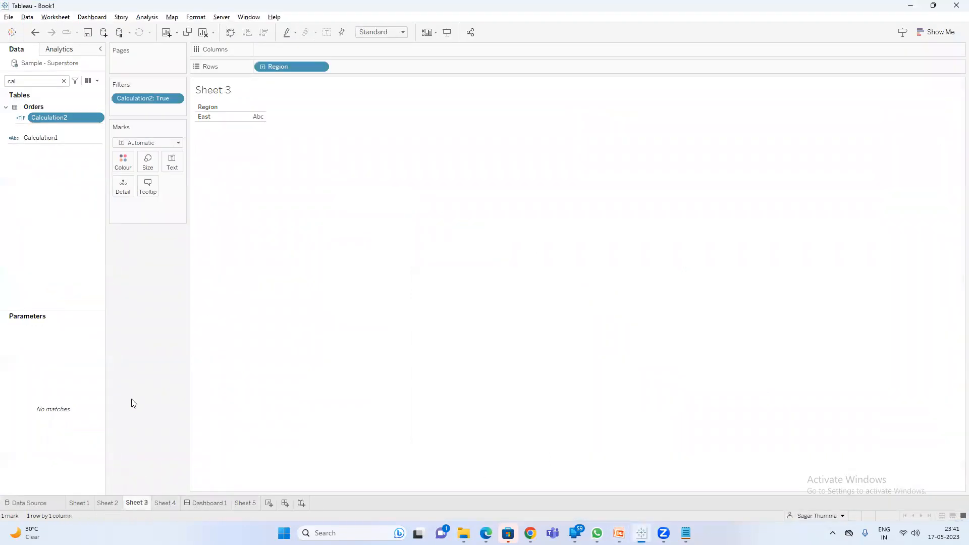
click(108, 502)
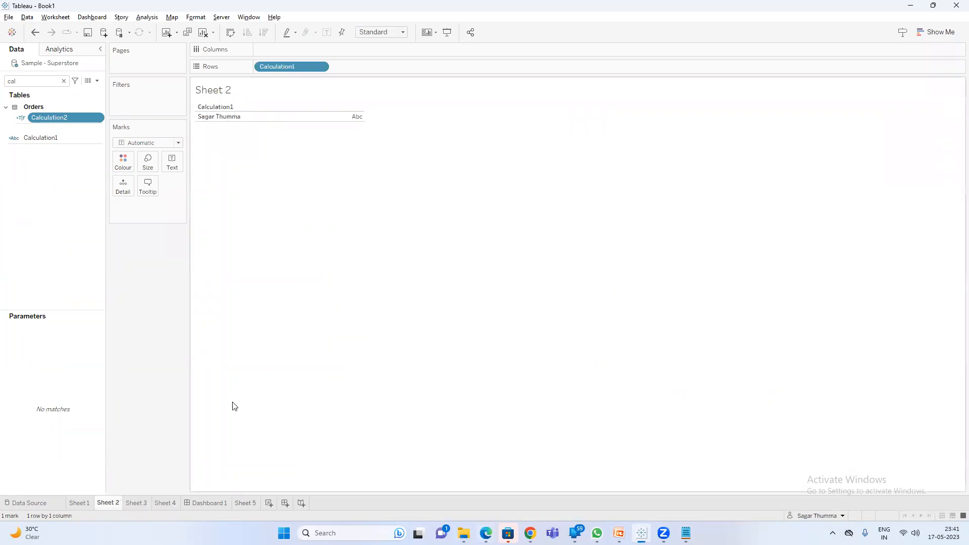
mouse_move(349, 120)
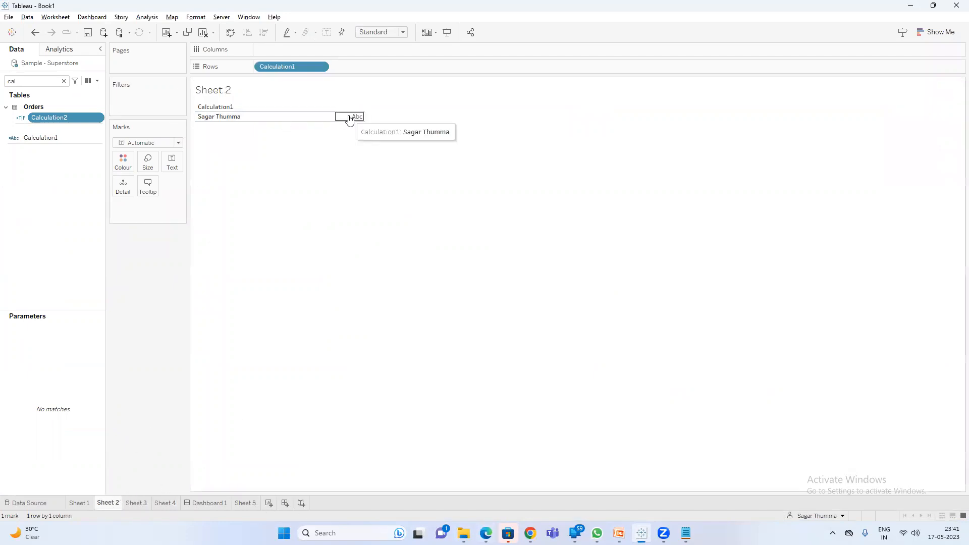
click(81, 503)
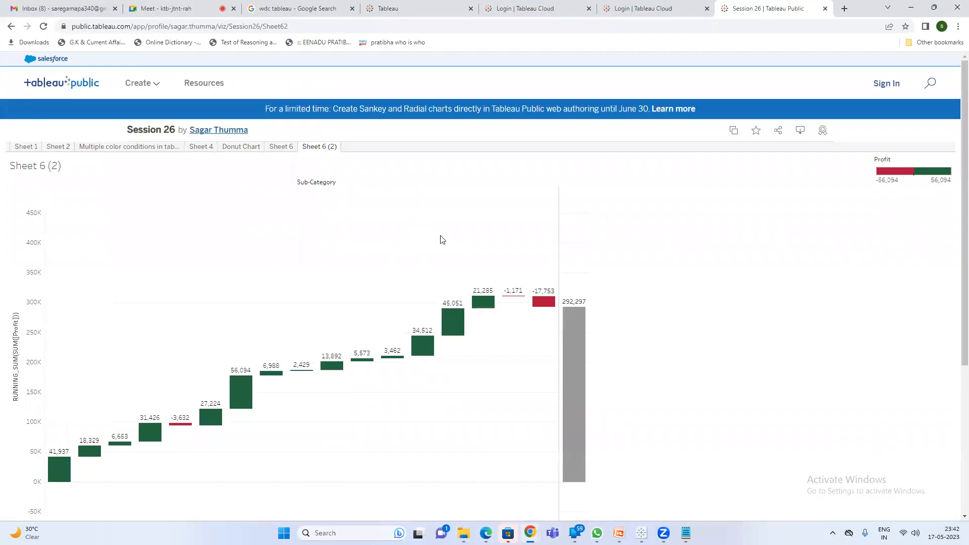
View the Sheet 6 and Multiple color conditions tabs, ending on the Sheet 2 waterfall.
click(281, 147)
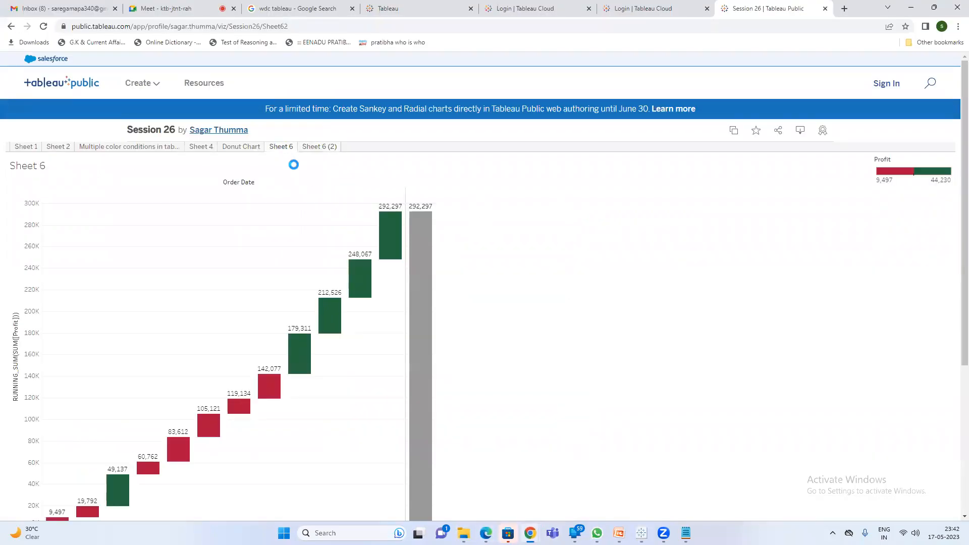
click(106, 147)
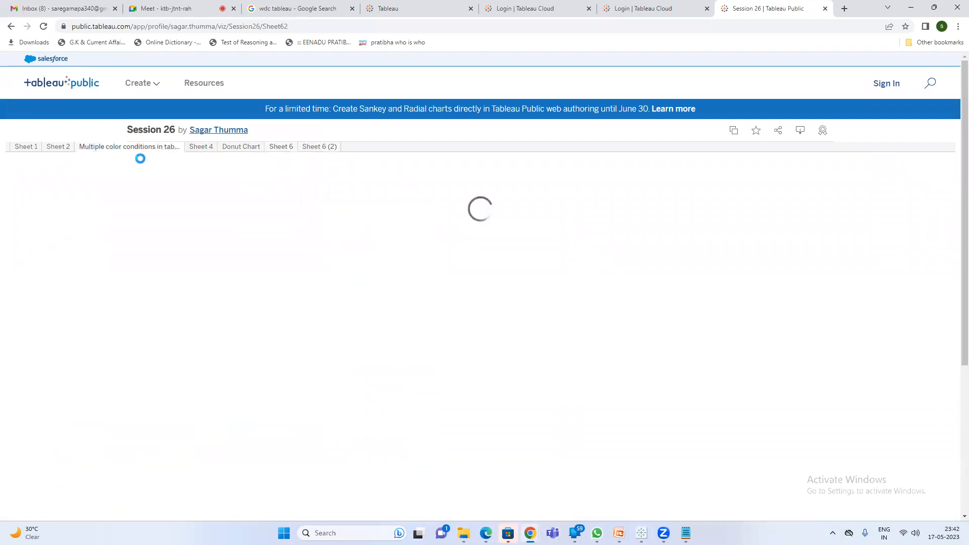
mouse_move(156, 247)
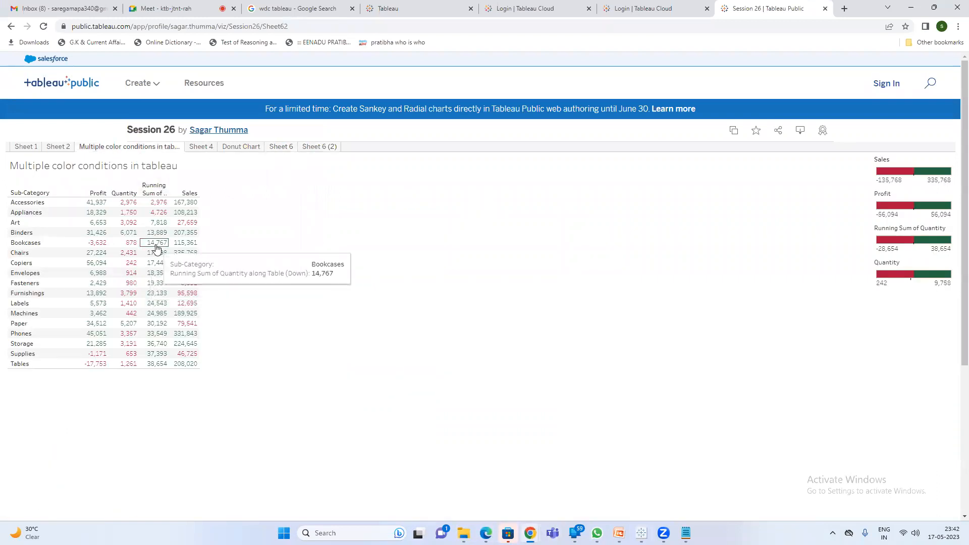
mouse_move(641, 533)
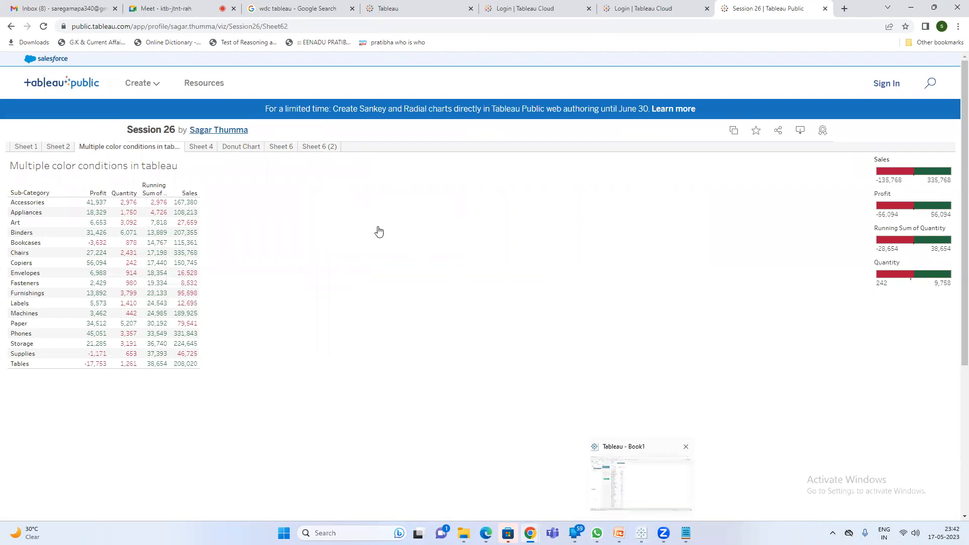
mouse_move(151, 222)
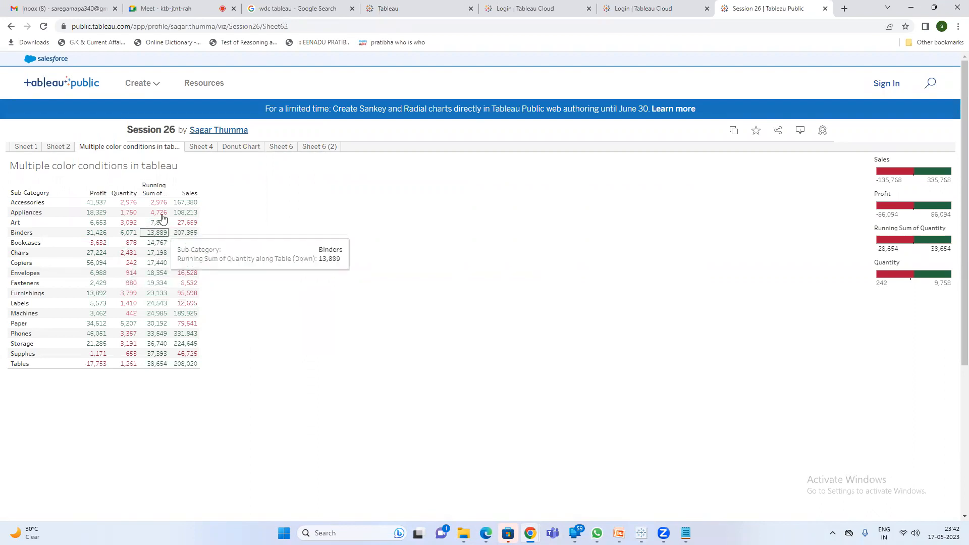
click(58, 147)
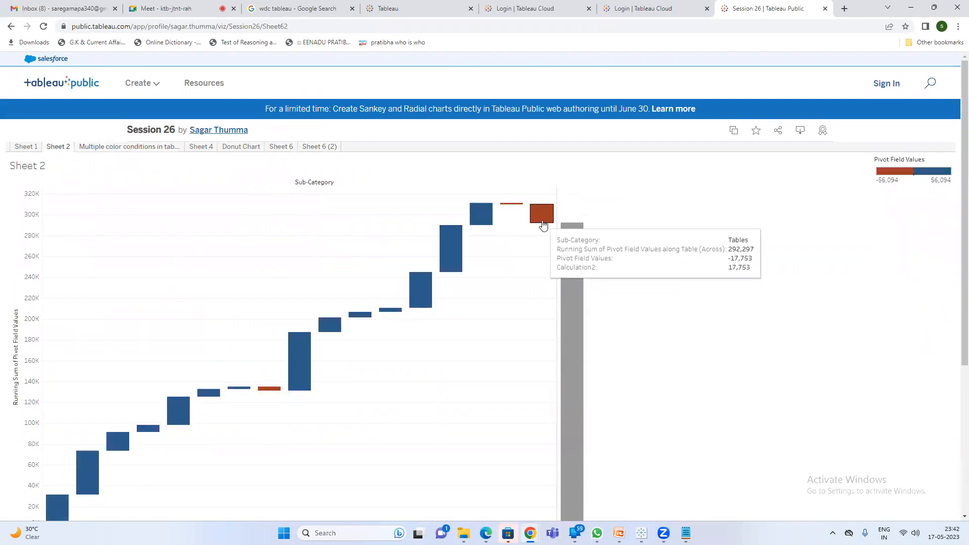
Return to Tableau Book1 and clear the Data pane field search to list all fields.
click(911, 7)
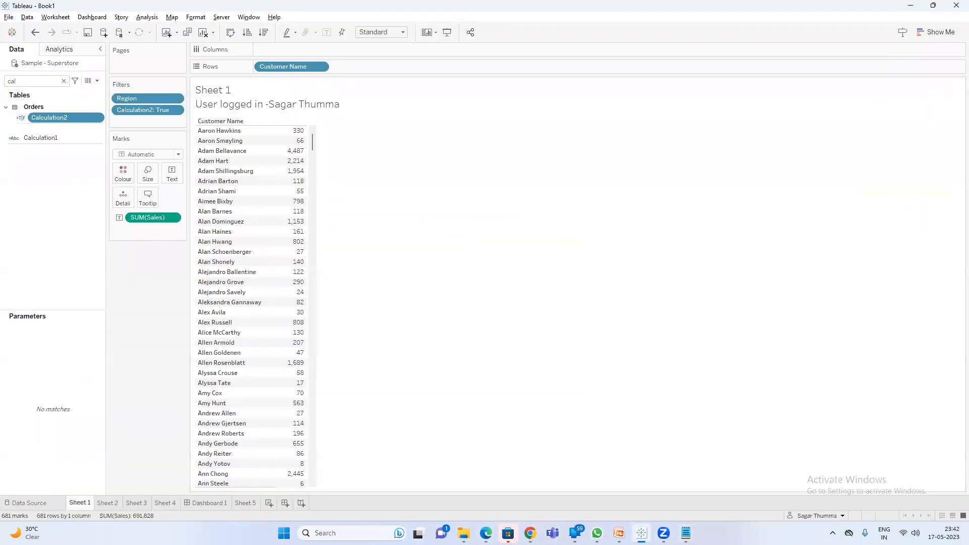
click(619, 533)
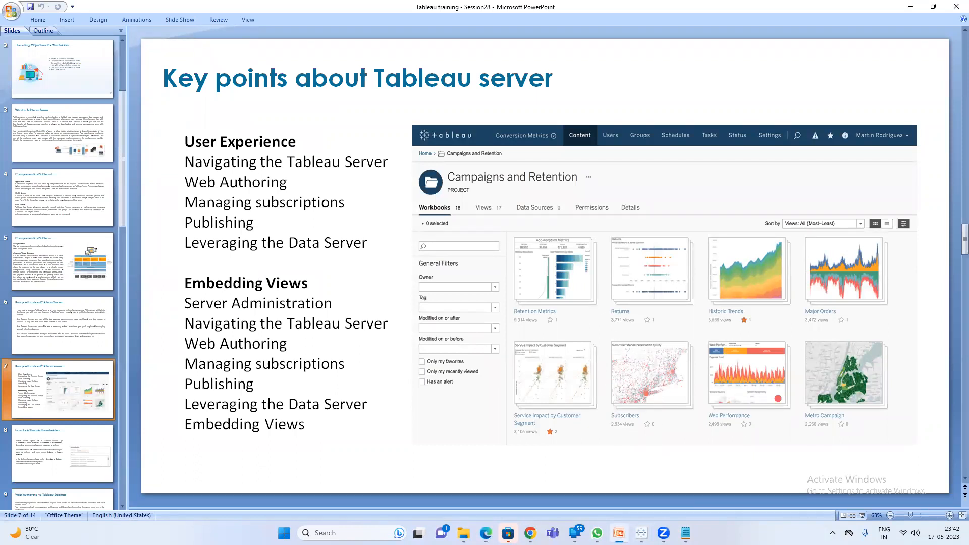
click(642, 533)
click(54, 78)
click(64, 81)
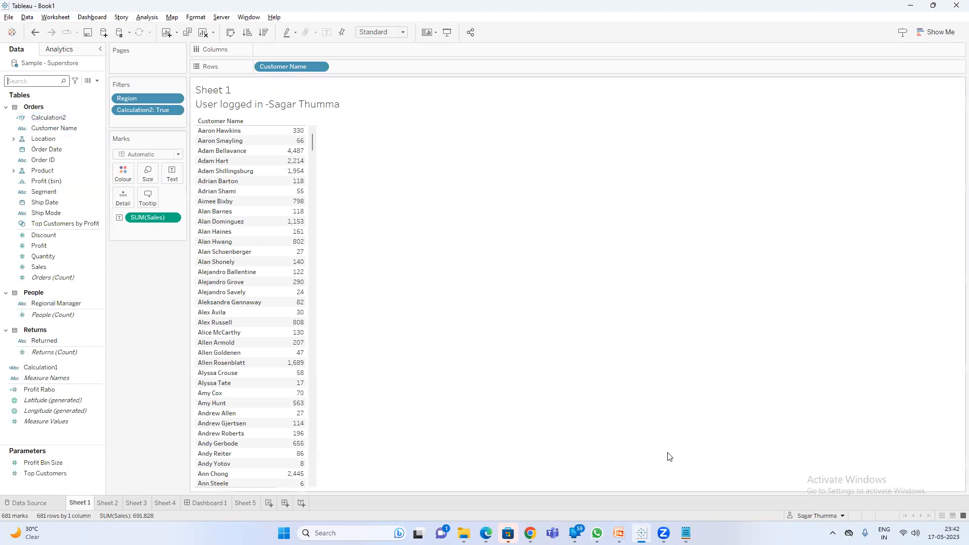
Add the note line 'web authoring -- edit the dashboards in tableau' below the first note.
mouse_move(685, 532)
click(667, 483)
click(513, 143)
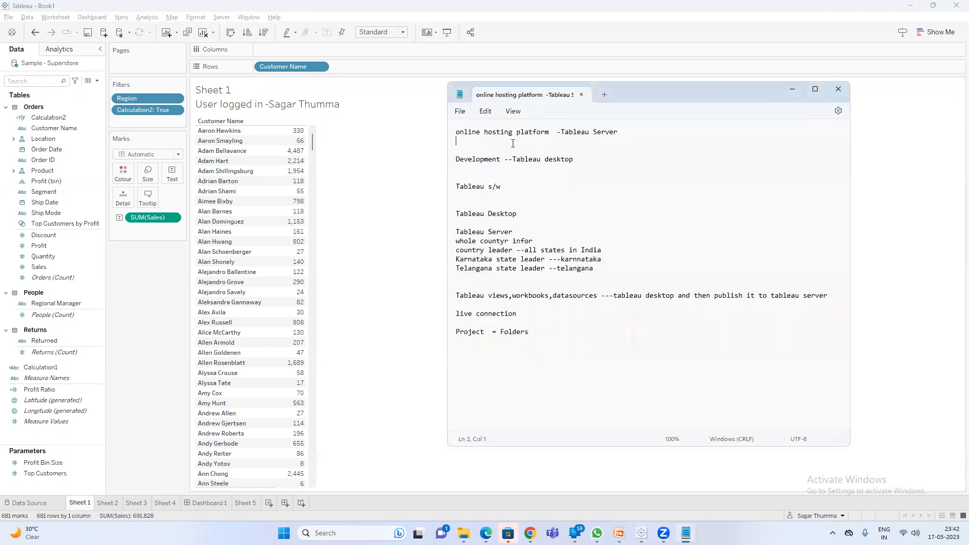
key(Return)
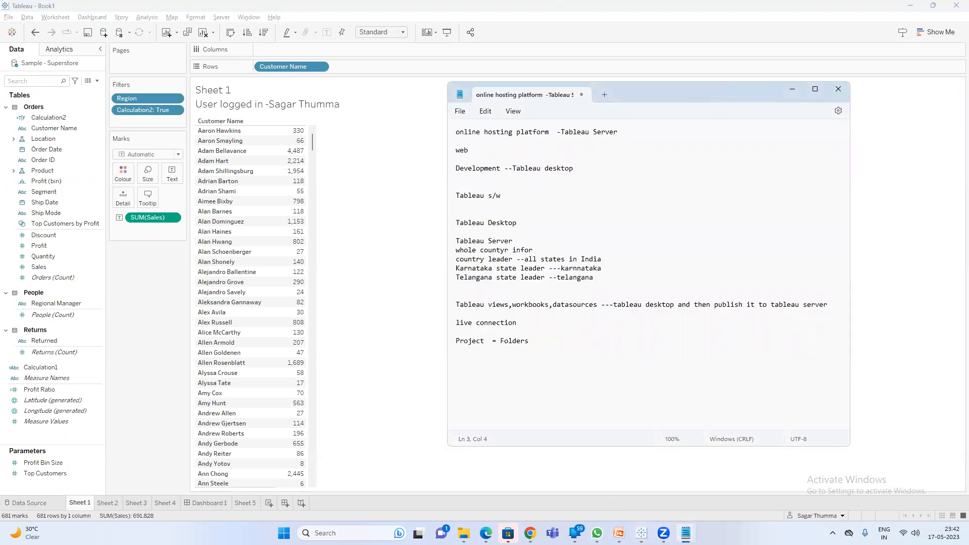
text(web authoring -- edit the dashboards in tableau server)
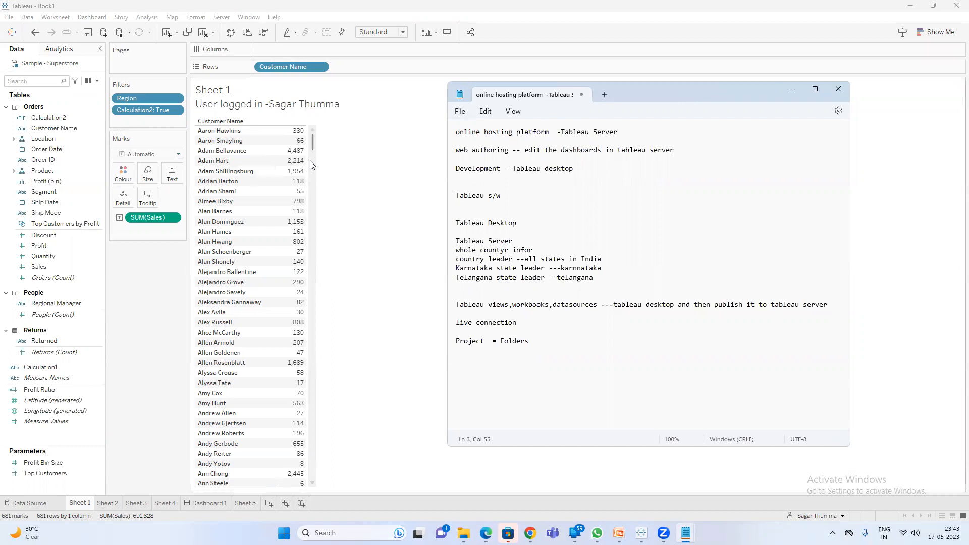
Add a note that most Desktop options can be done on Tableau Server using web authoring.
key(Return)
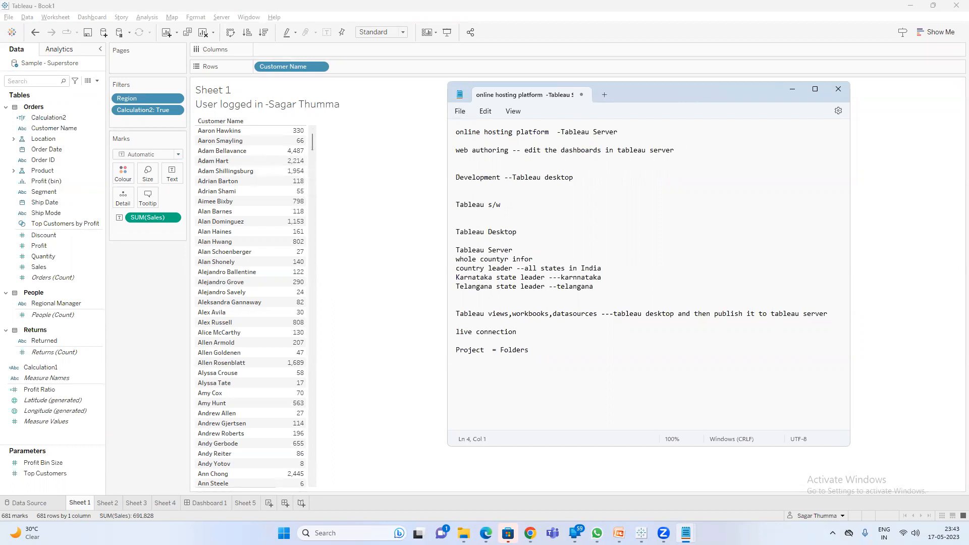
text(1)
text(ost of the options whatever we h)
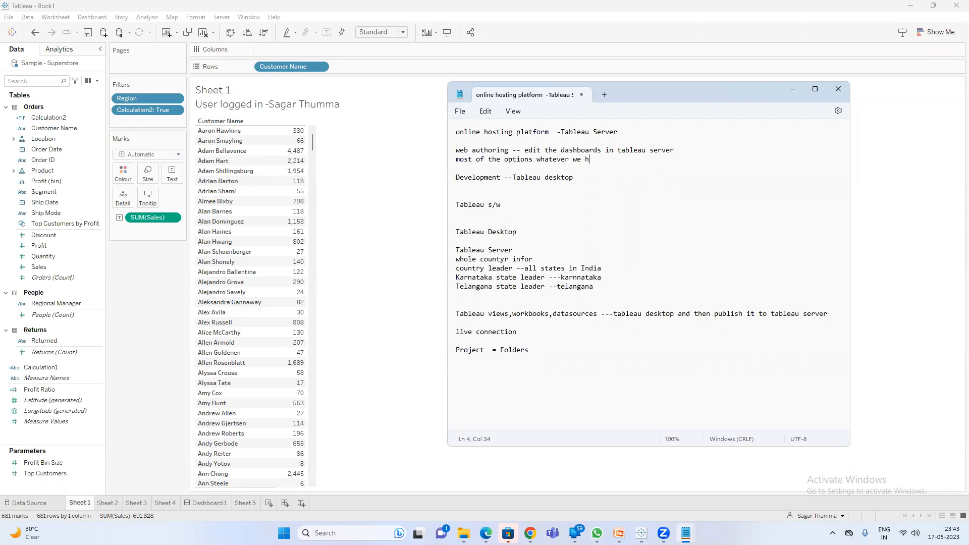
text(leau desktop can be done tabl)
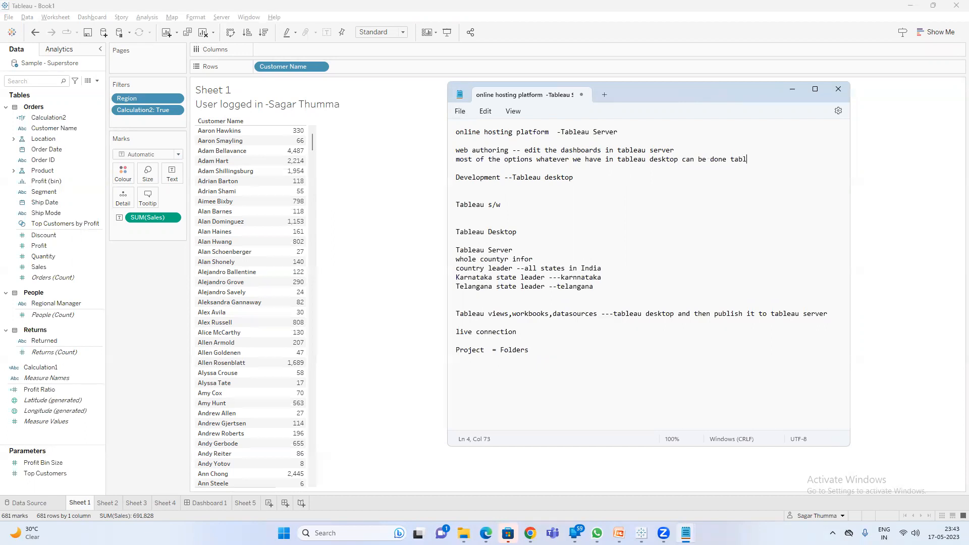
text(ver using)
key(Return)
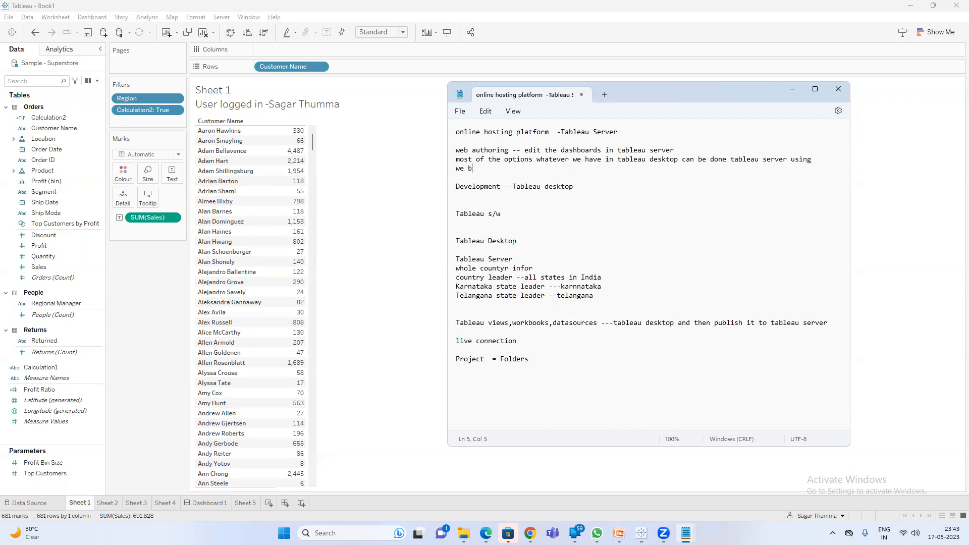
text(web authoring)
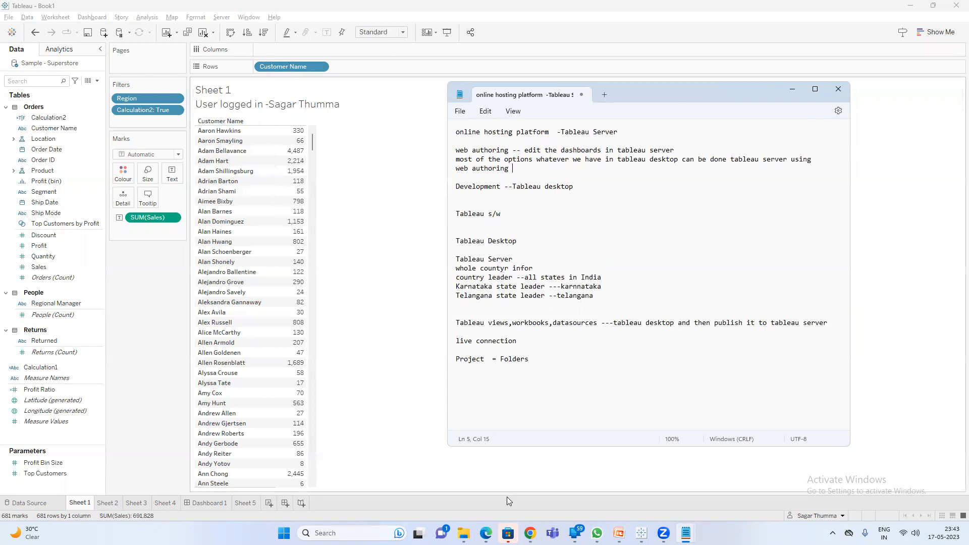
Review the Web Authoring point on PowerPoint's 'Key points about Tableau Server' slide, then return to the browser.
click(619, 533)
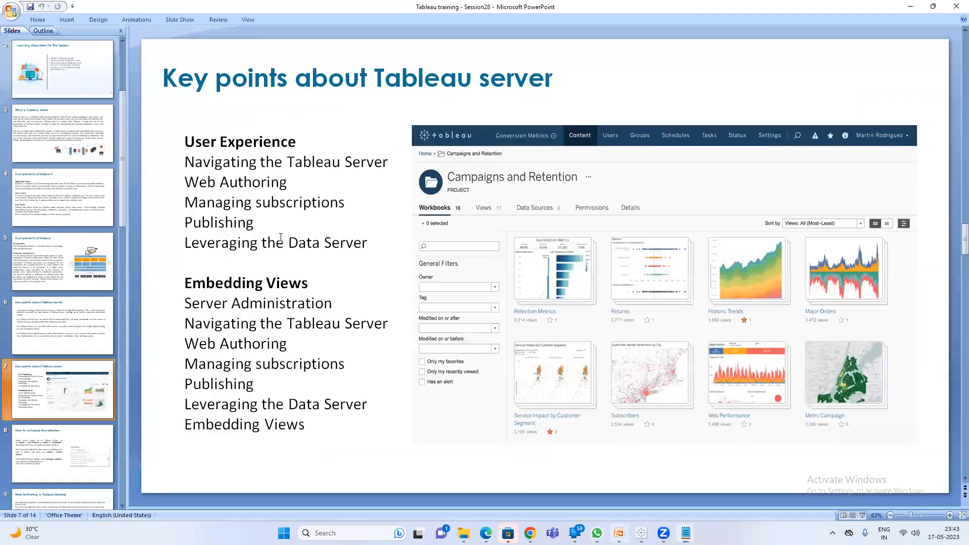
click(299, 177)
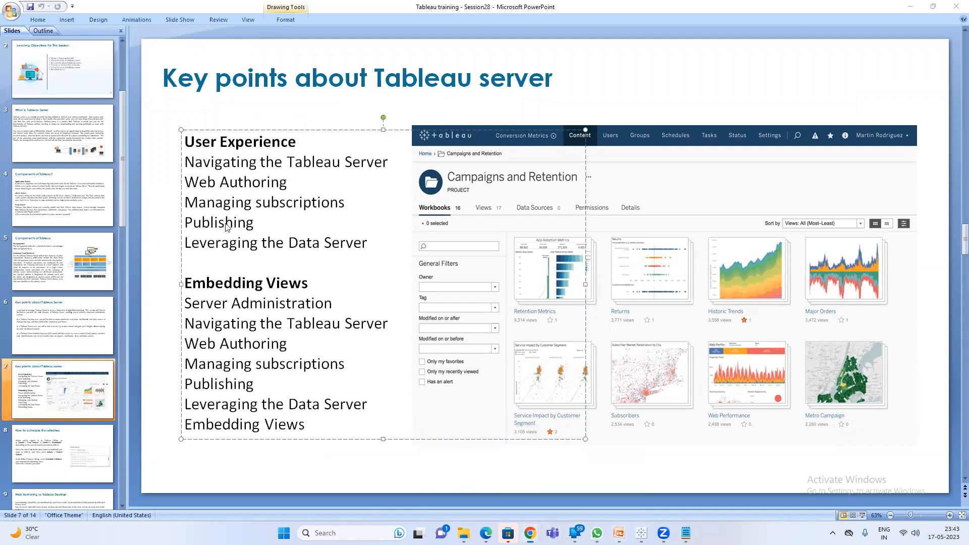
click(505, 484)
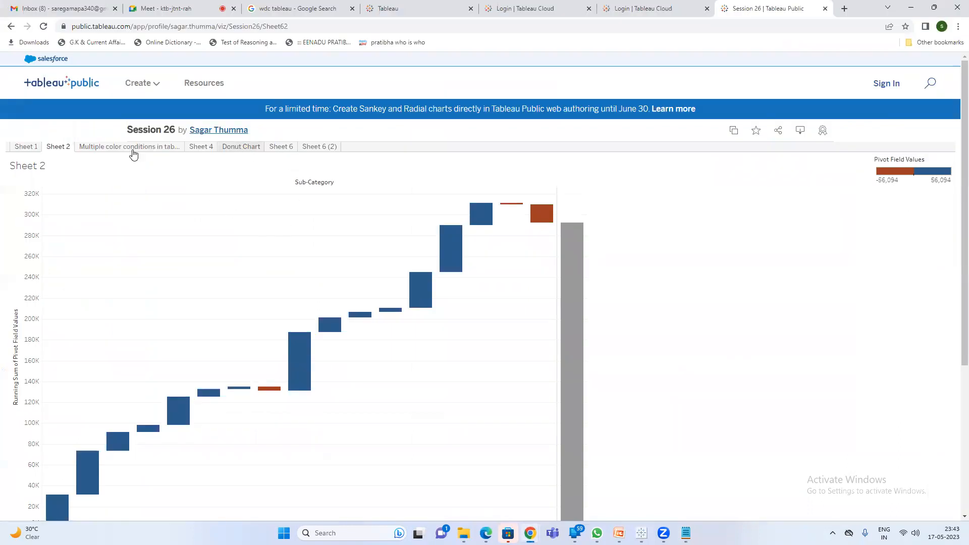
Open the author's Session 1 2nd Batch viz and view its Sheet 6, Sheet 8 and Sheet 4 (2) tabs.
click(222, 132)
scroll(337, 251, down, 7)
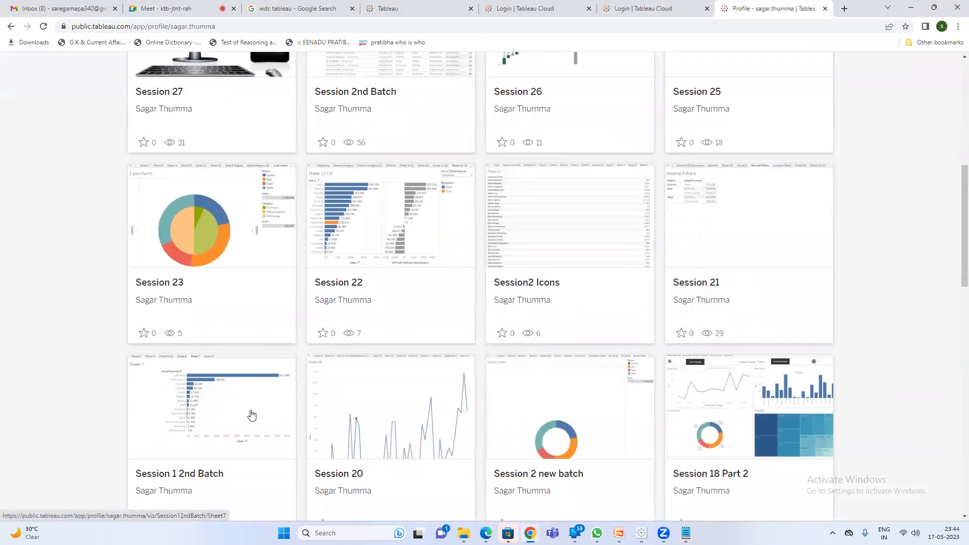
click(252, 414)
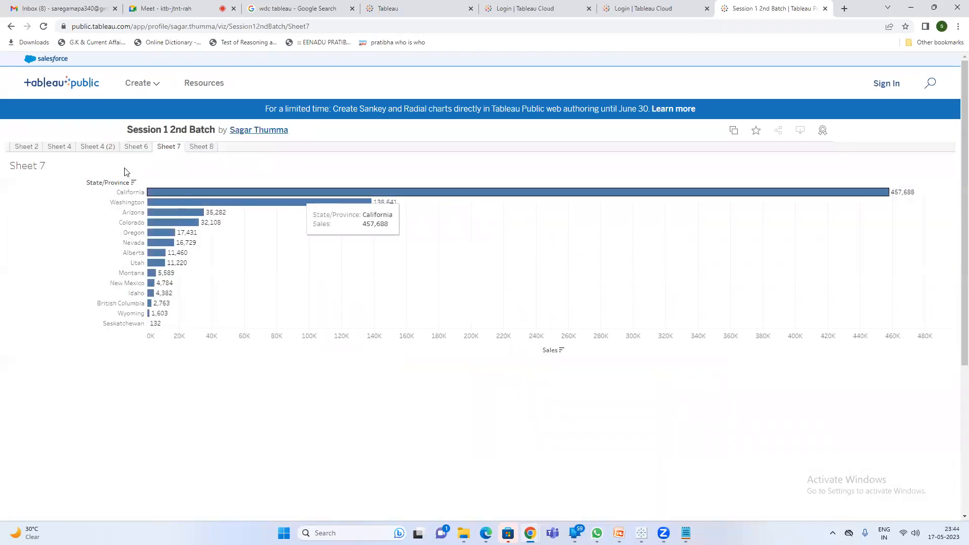
click(141, 150)
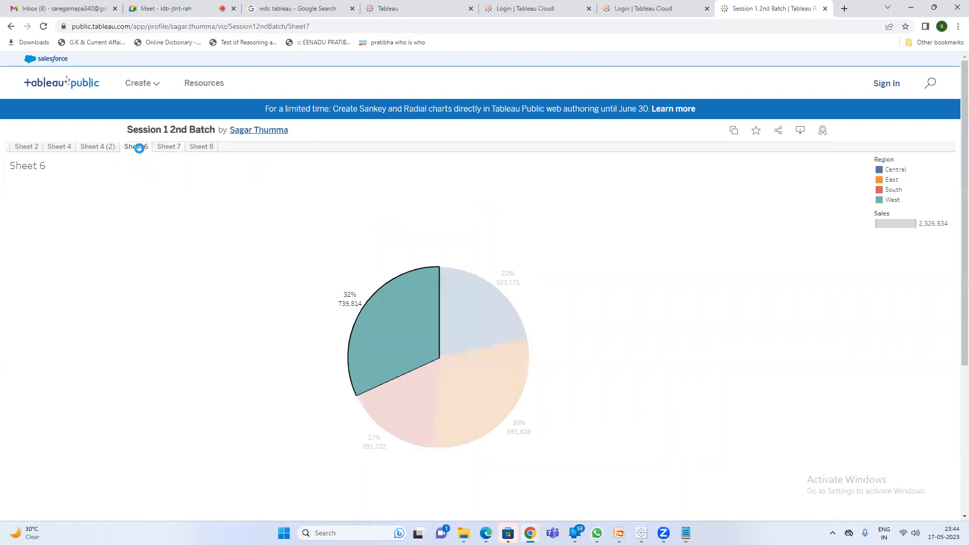
click(197, 147)
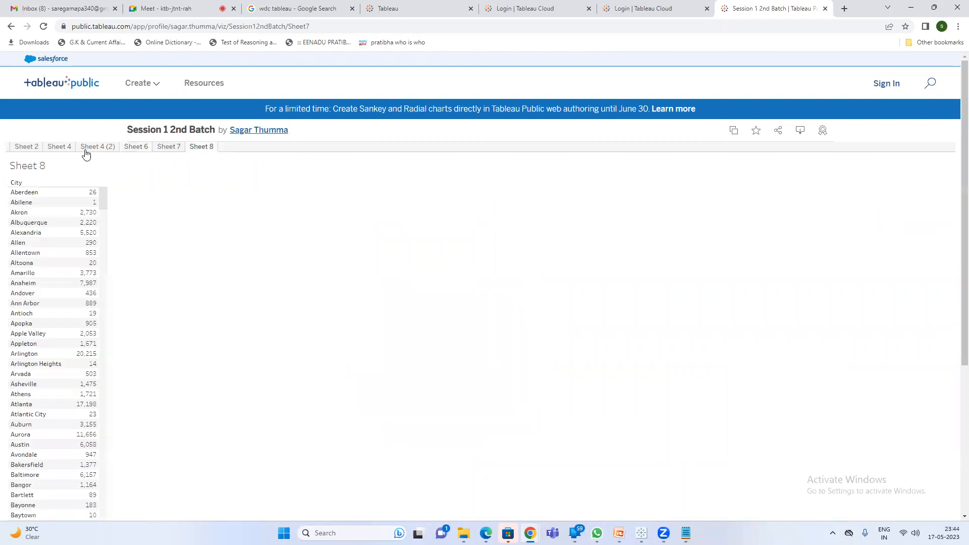
click(103, 148)
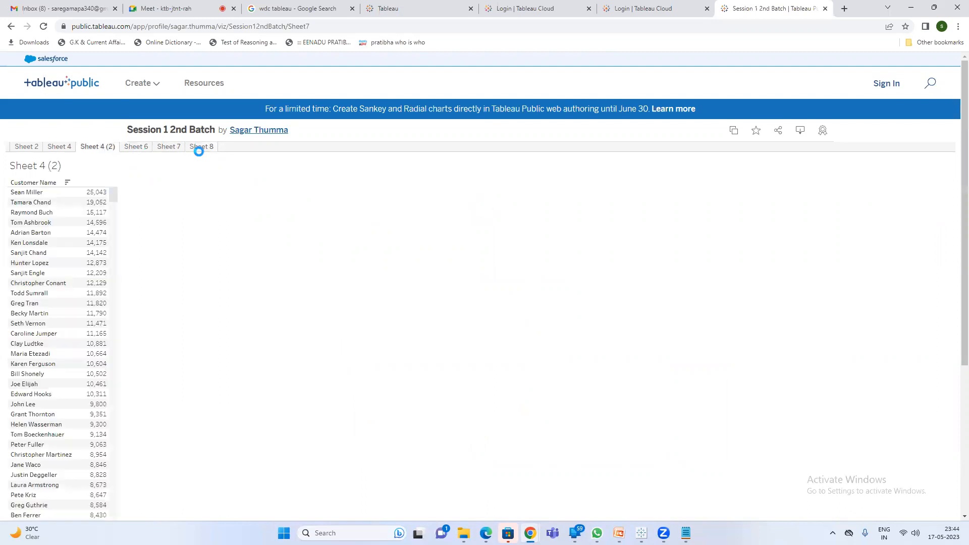
Go back to the author's profile gallery and open the Session 20 viz.
click(253, 132)
scroll(543, 247, down, 7)
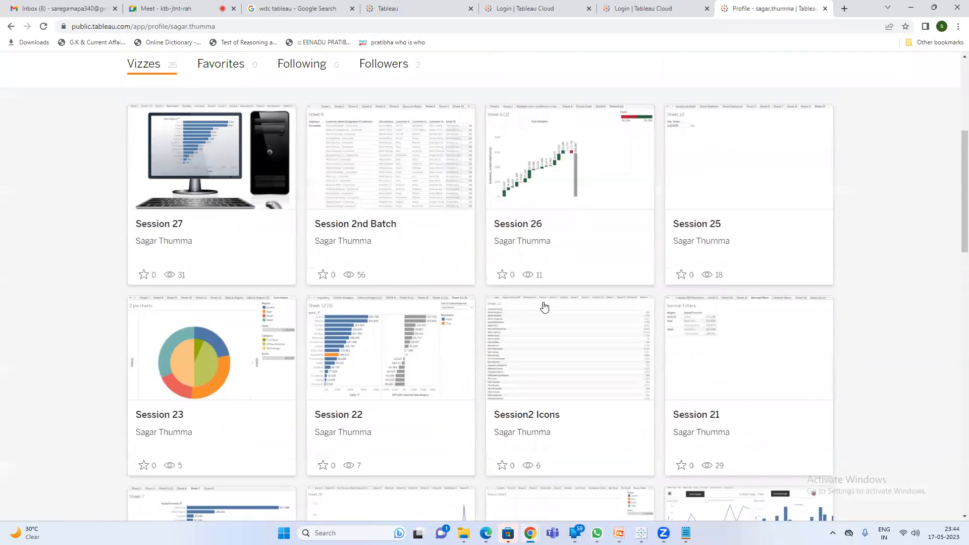
scroll(549, 304, down, 2)
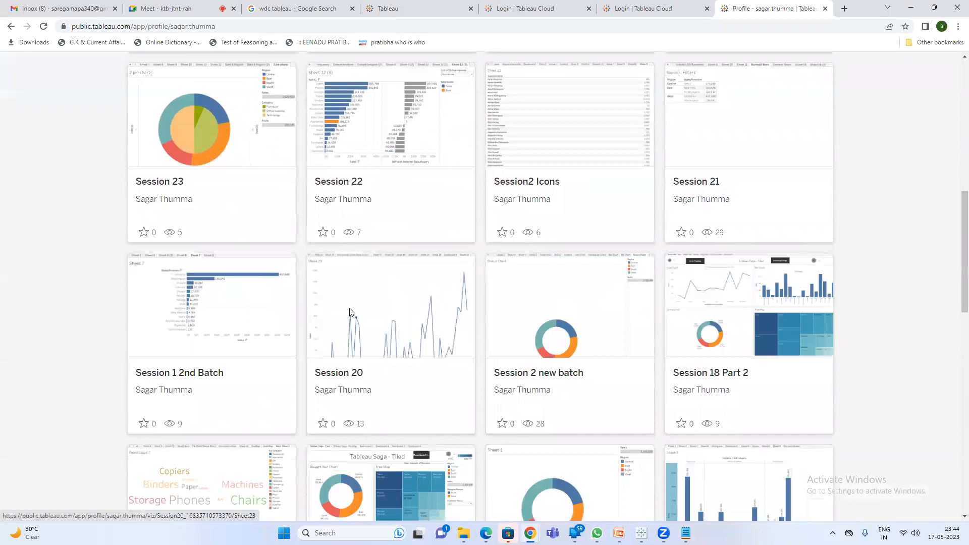
click(353, 313)
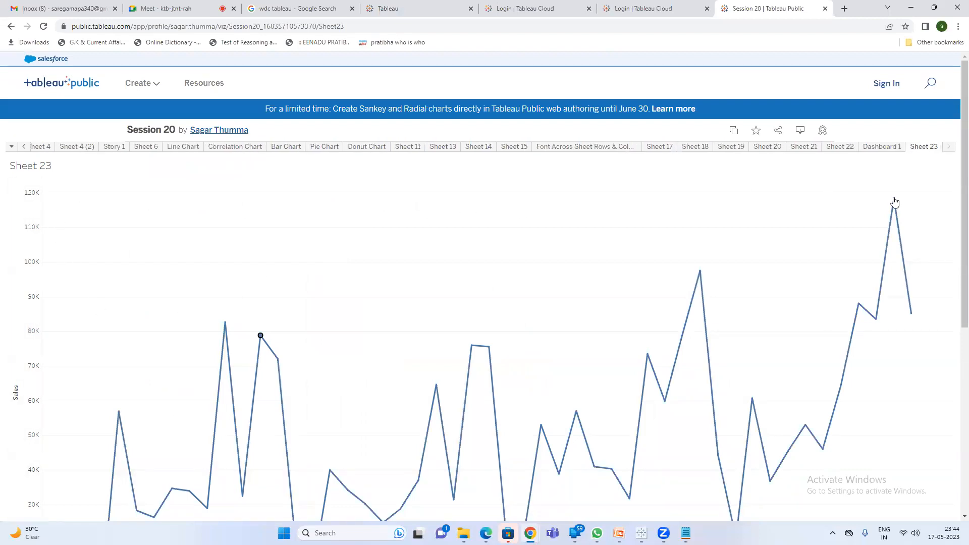
mouse_move(894, 202)
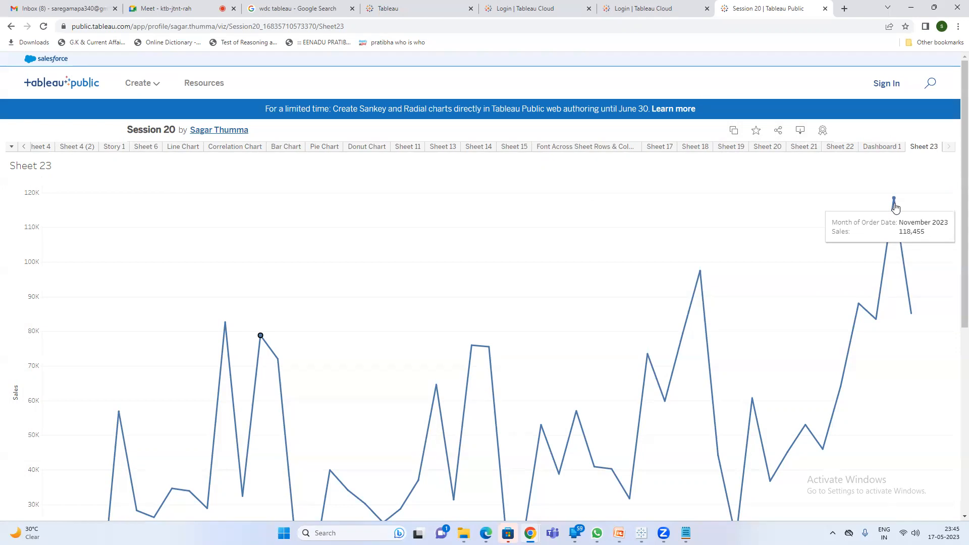
click(911, 11)
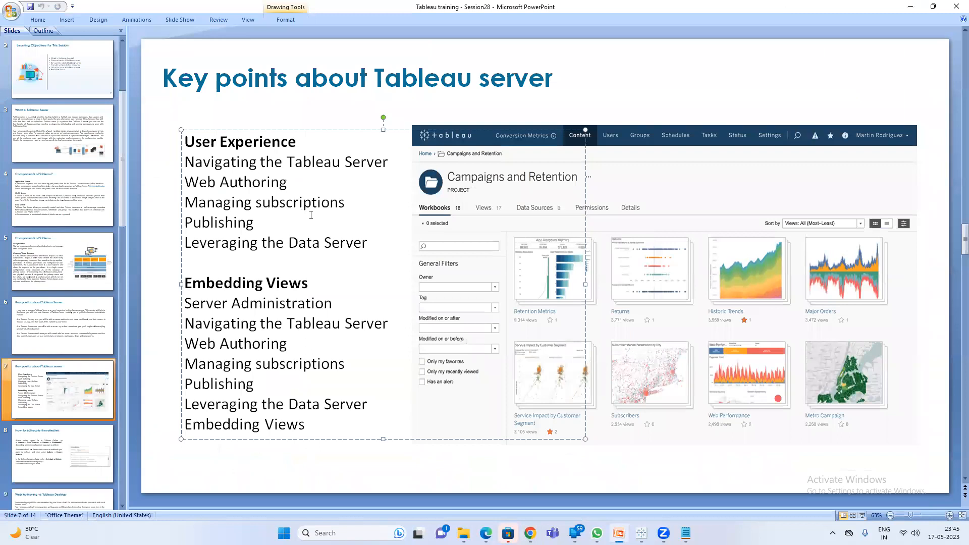
click(305, 203)
key(alt+Tab)
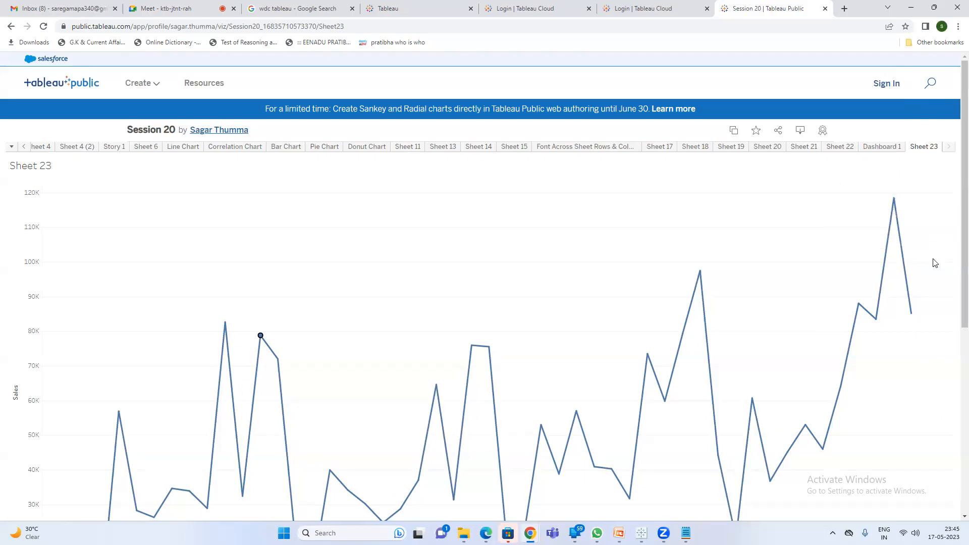
scroll(704, 282, down, 4)
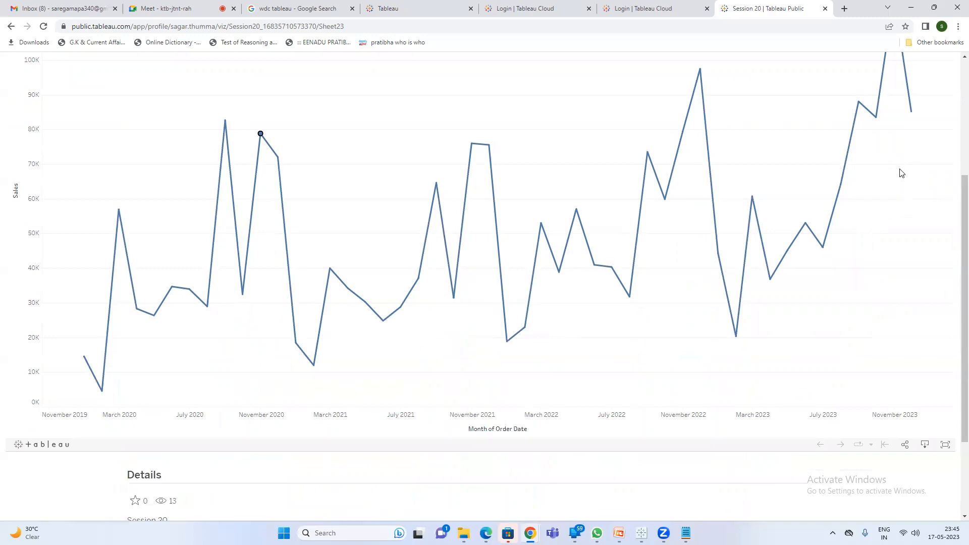
scroll(901, 173, up, 4)
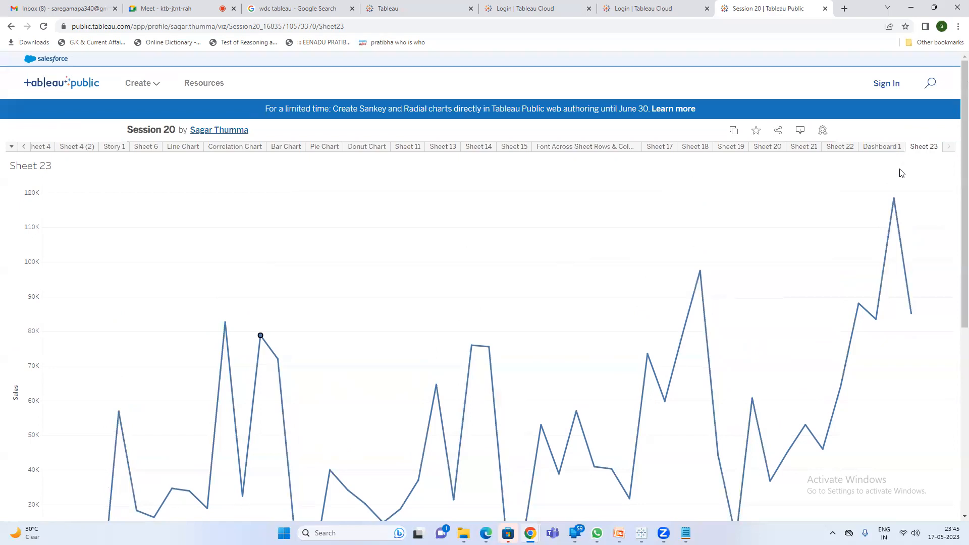
scroll(804, 194, down, 4)
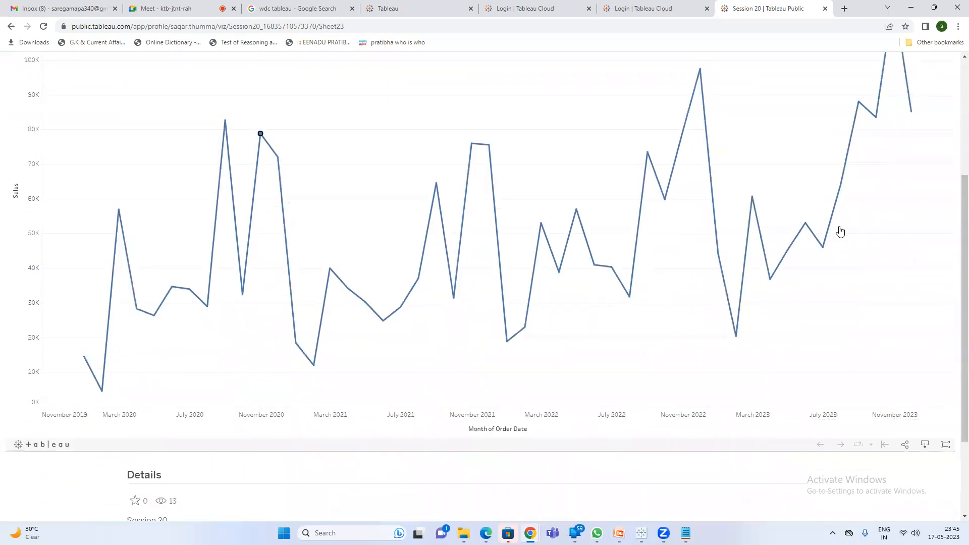
scroll(914, 147, up, 4)
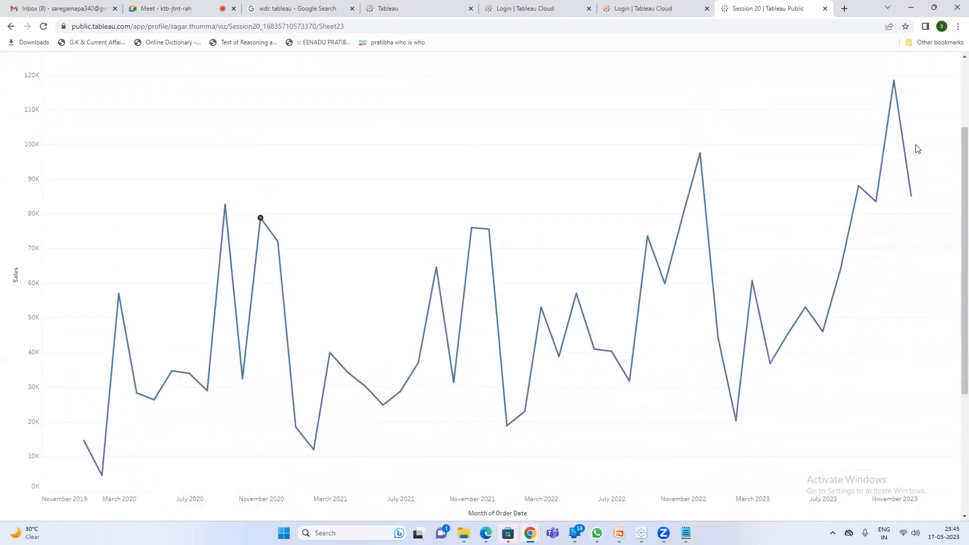